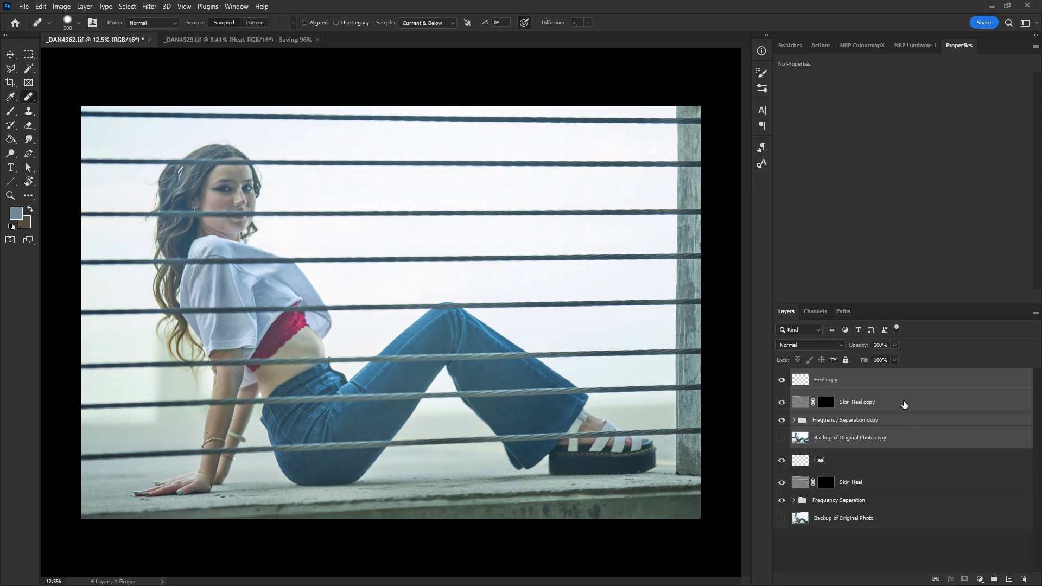
Step: Merge the selected duplicate layers into one layer and open Sky Replacement for it
key(ctrl+e)
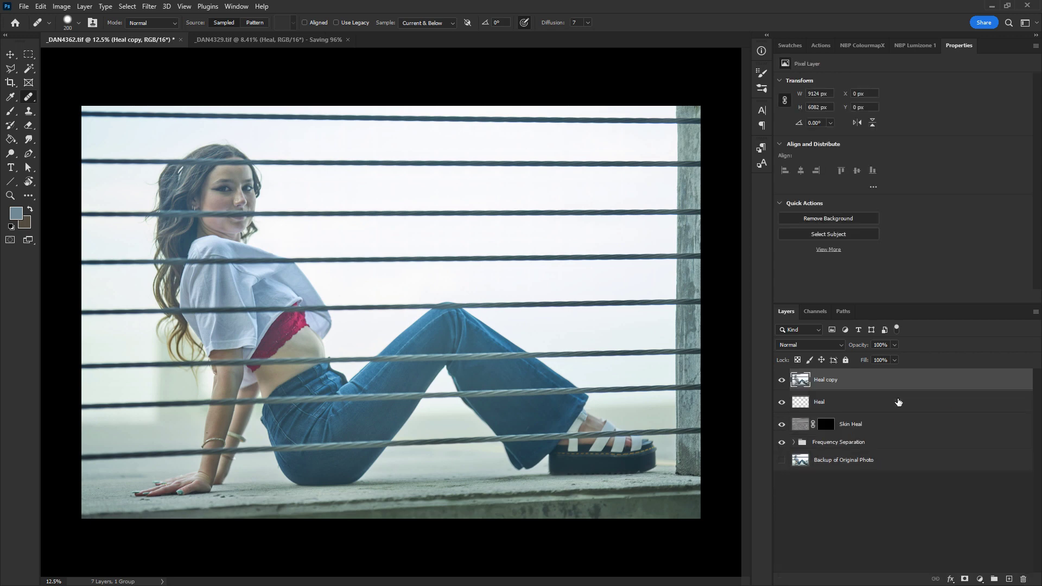
key(m)
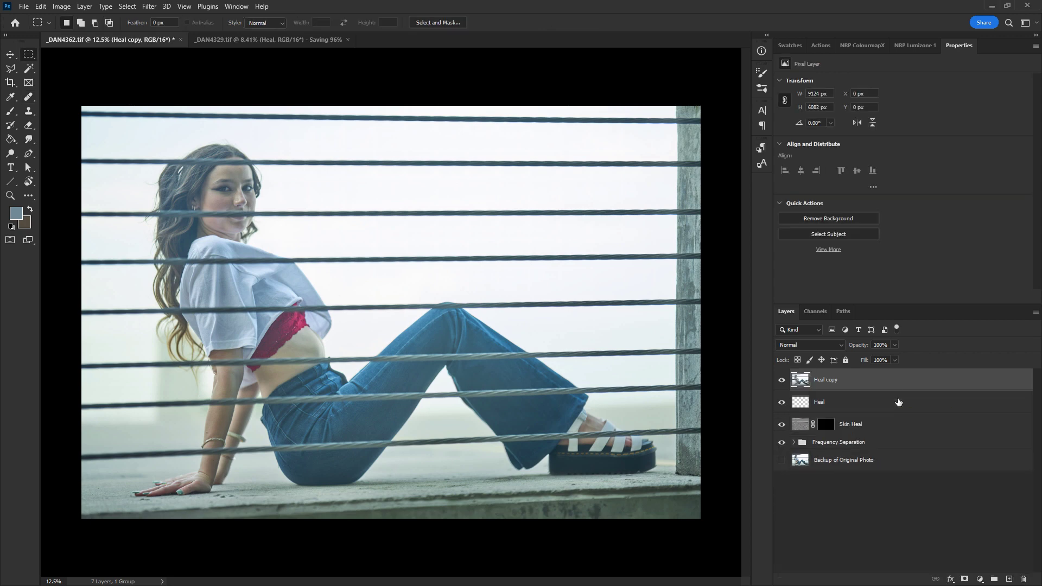
click(38, 8)
click(105, 293)
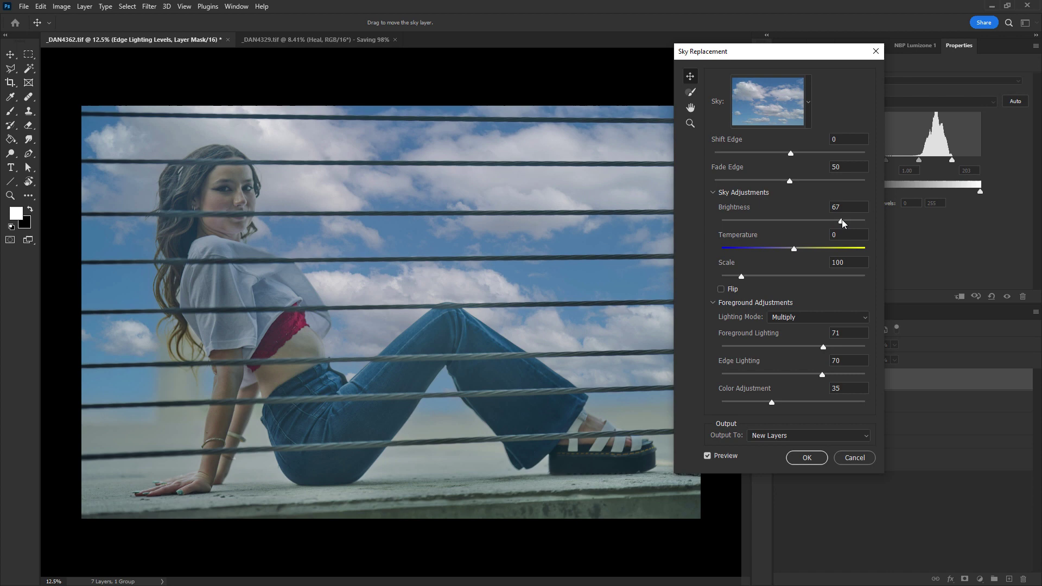
Step: Replace the sky with brightness 94, shift edge -73, fade edge 36, foreground lighting 14 and color adjustment 78, output to new layers
drag(842, 220, 856, 221)
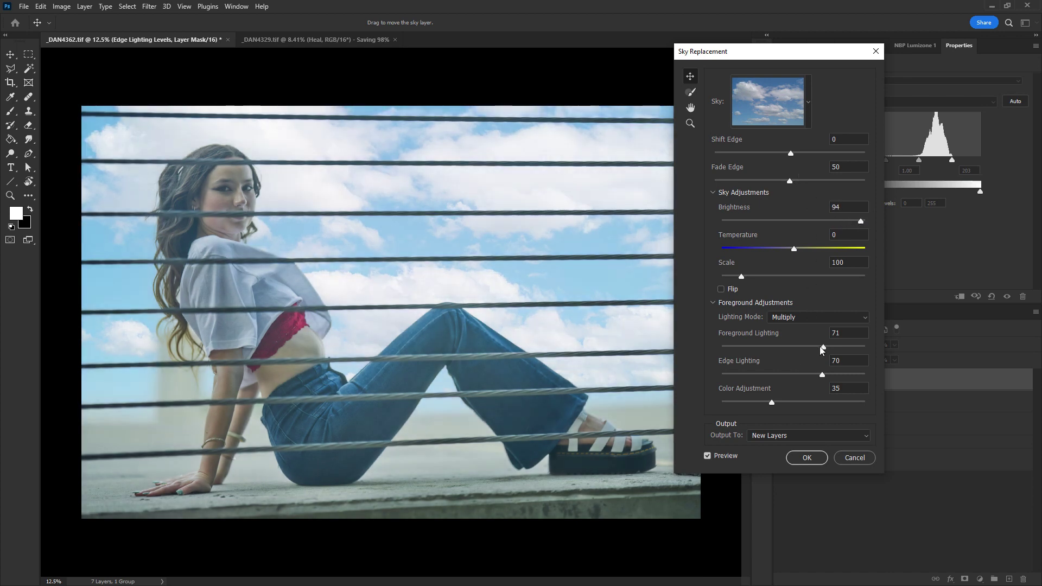
drag(823, 350, 755, 348)
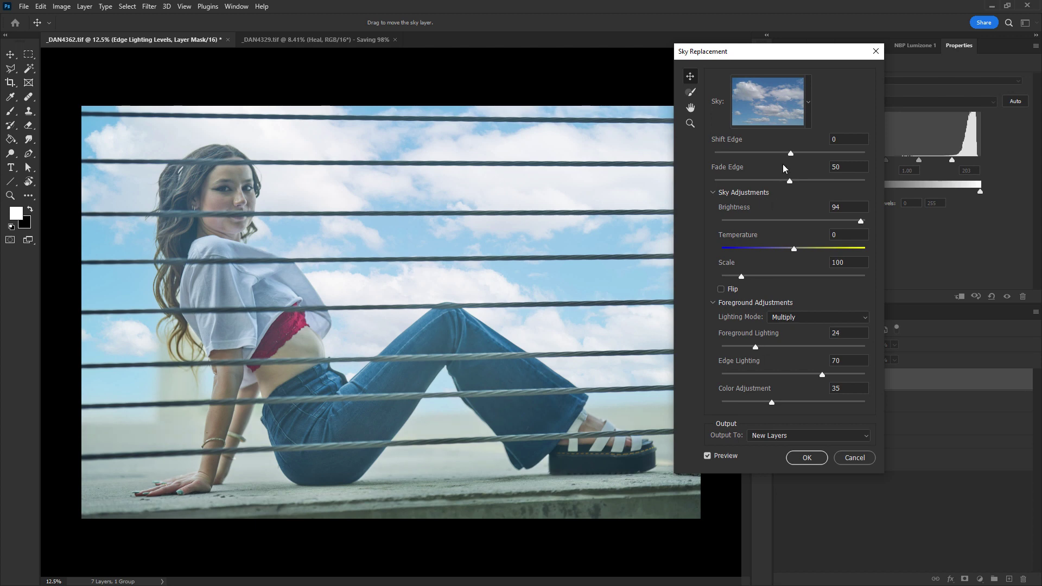
drag(791, 153, 750, 159)
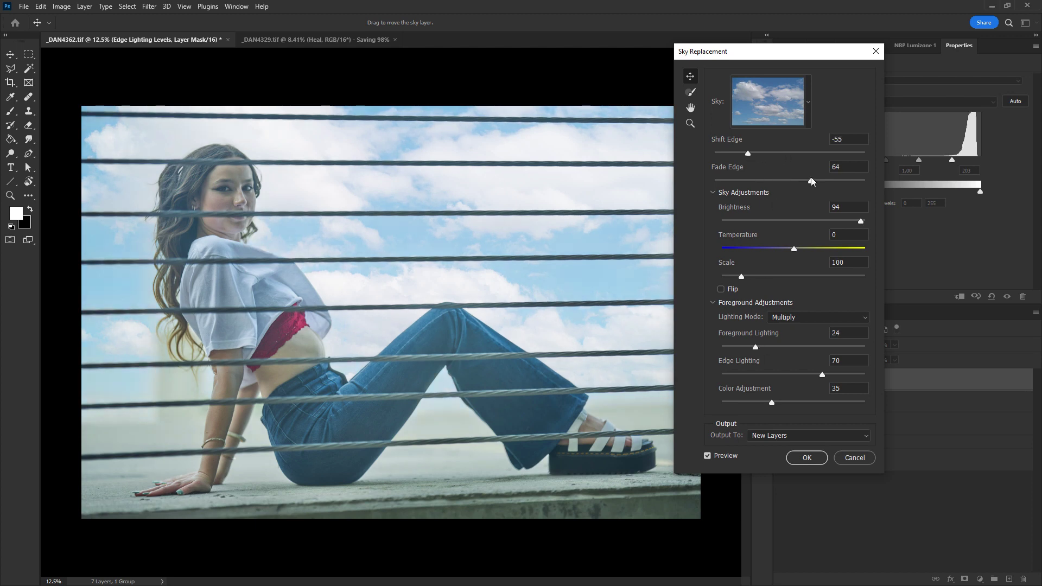
drag(811, 177, 792, 180)
drag(741, 155, 735, 154)
drag(755, 347, 742, 350)
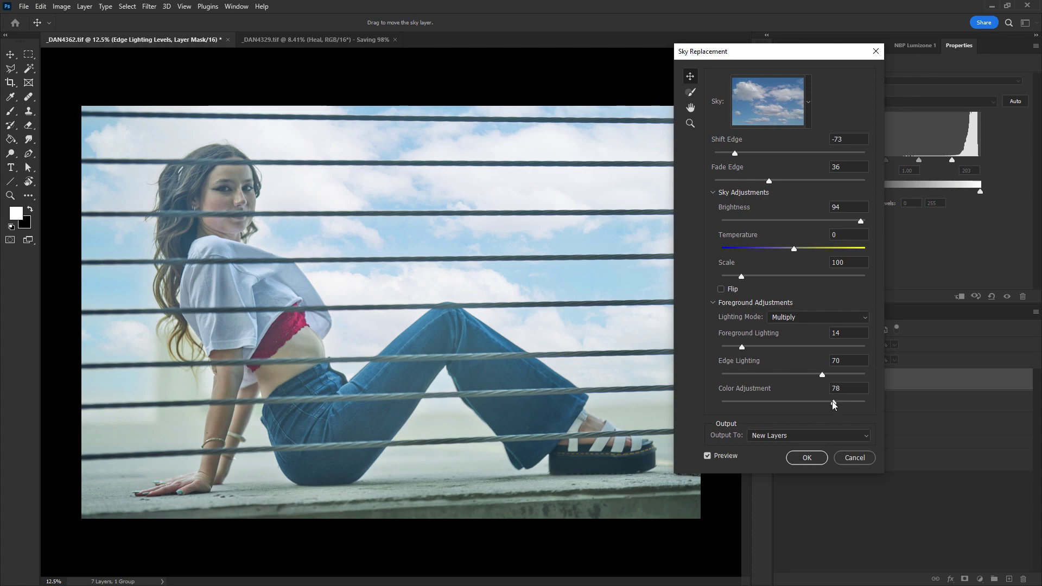
click(807, 458)
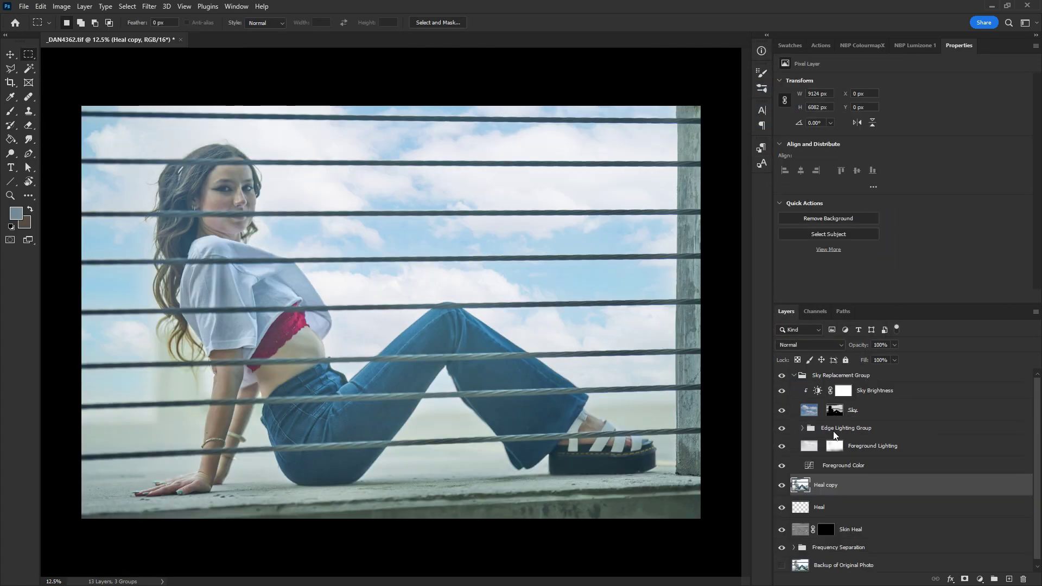
Step: Collapse the Sky Replacement Group, hide the Heal copy layer and inspect the wires around the model's face and shirt
click(794, 375)
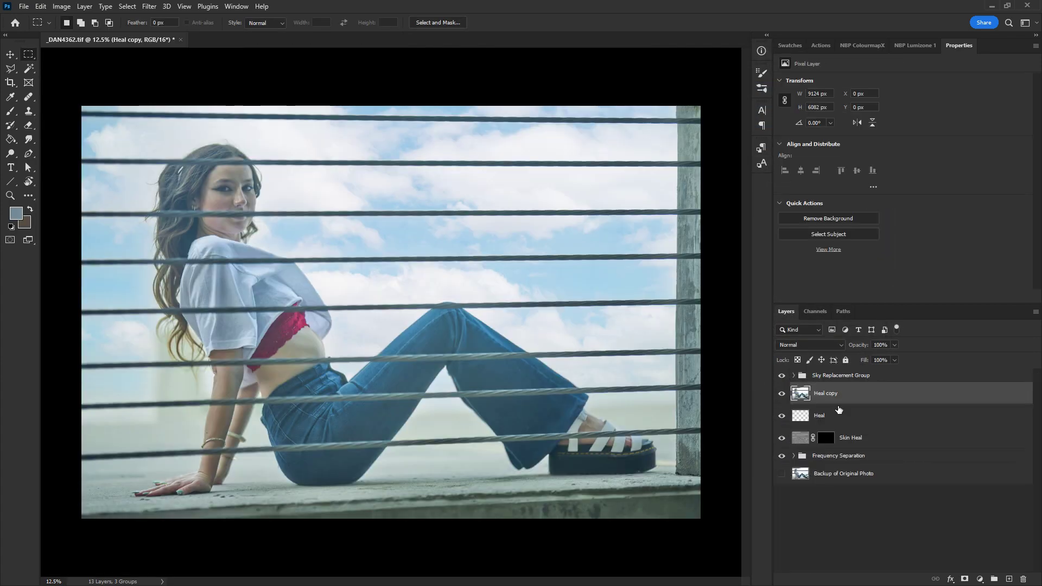
click(781, 393)
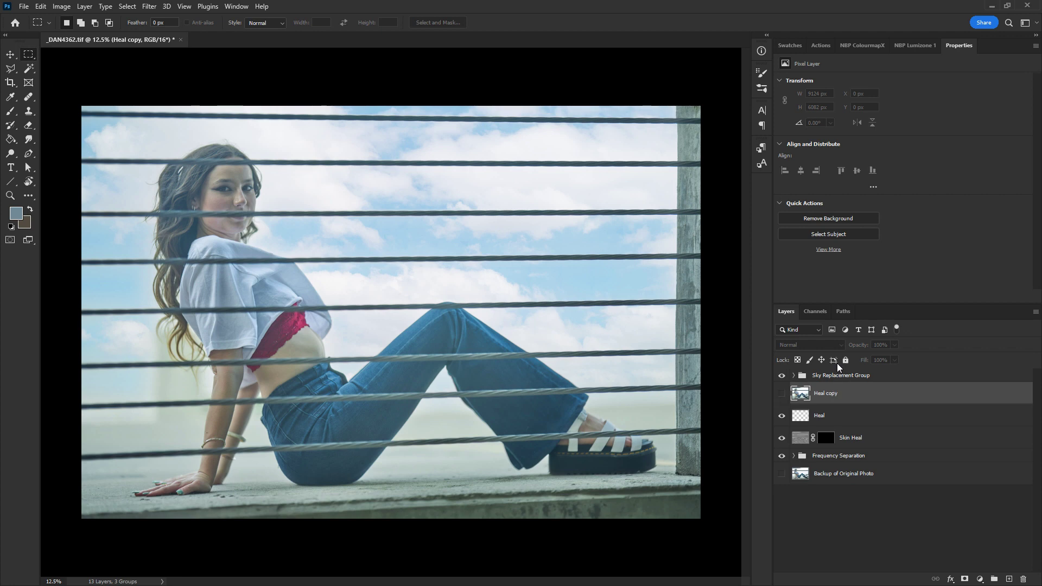
click(868, 375)
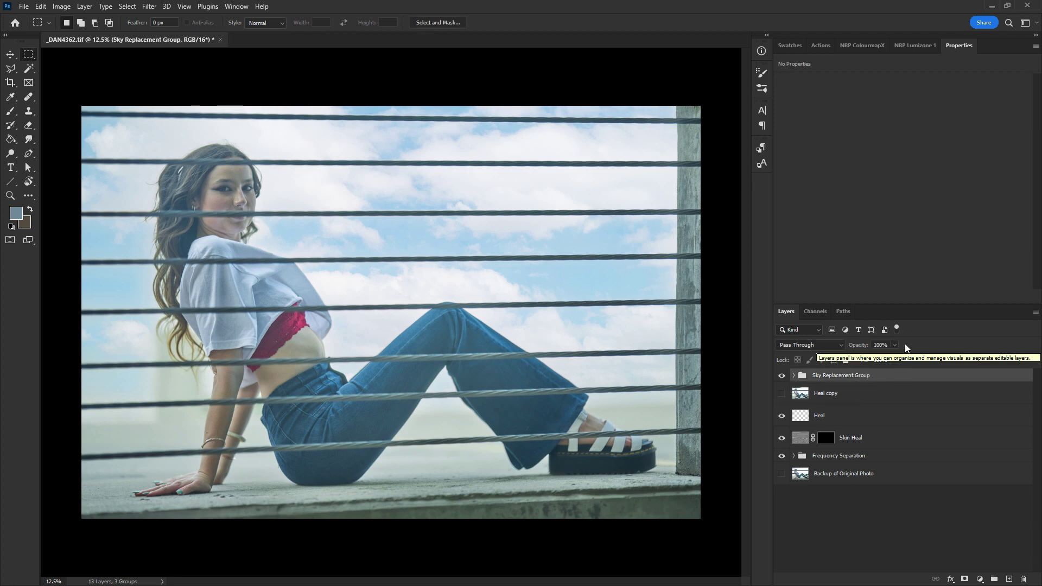
key(ctrl+plus)
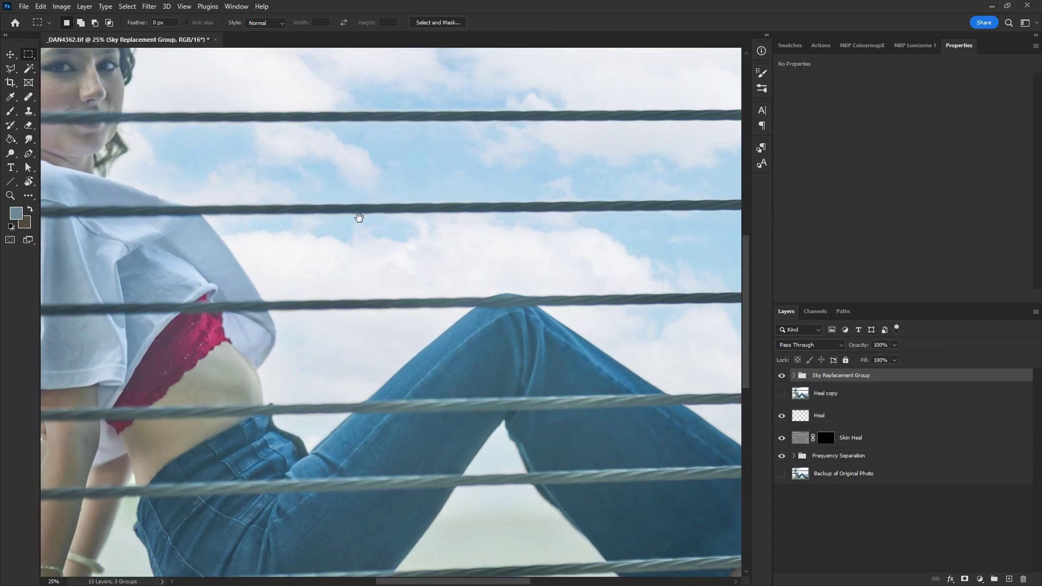
drag(356, 214, 579, 358)
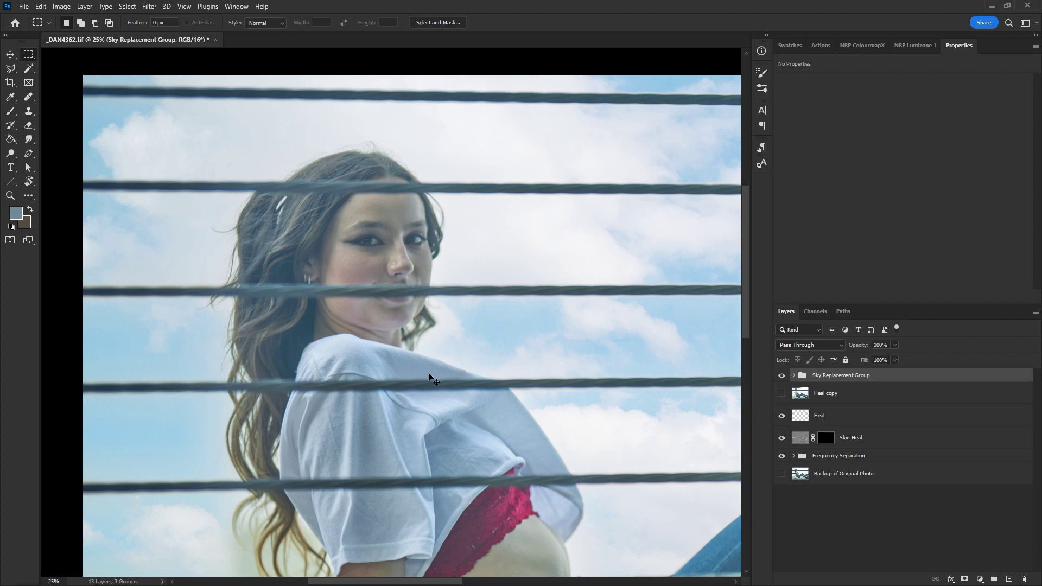
key(ctrl+minus)
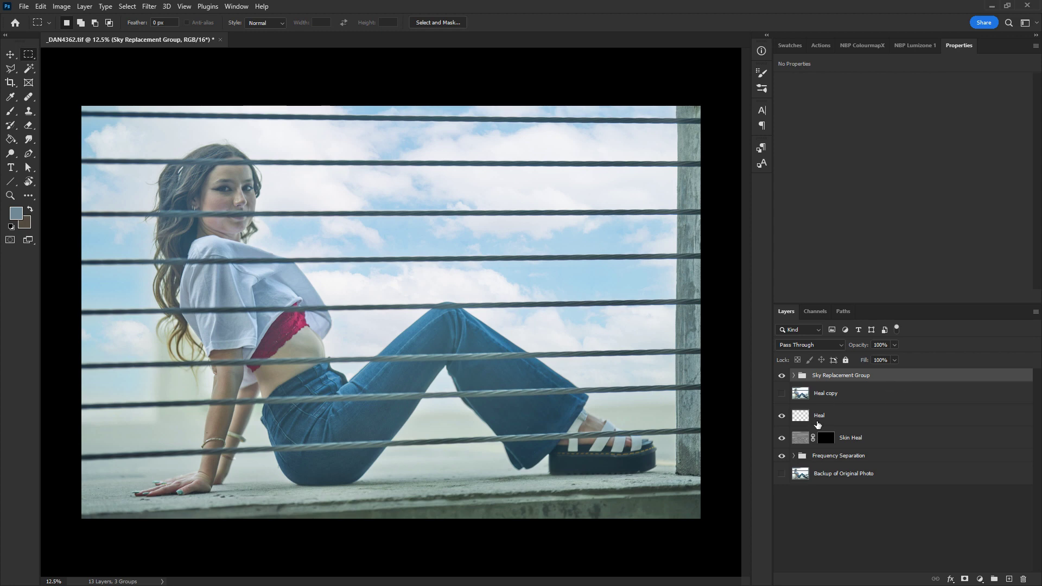
Step: Show the Heal copy layer and select its dark wire tones with the Magic Wand at tolerance 64
key(w)
click(826, 394)
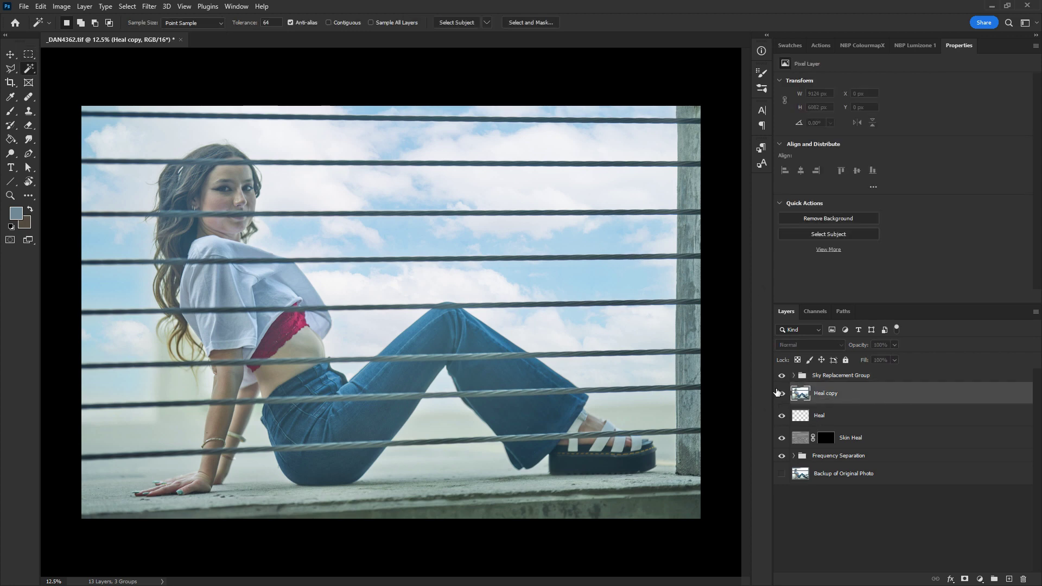
click(782, 393)
click(651, 255)
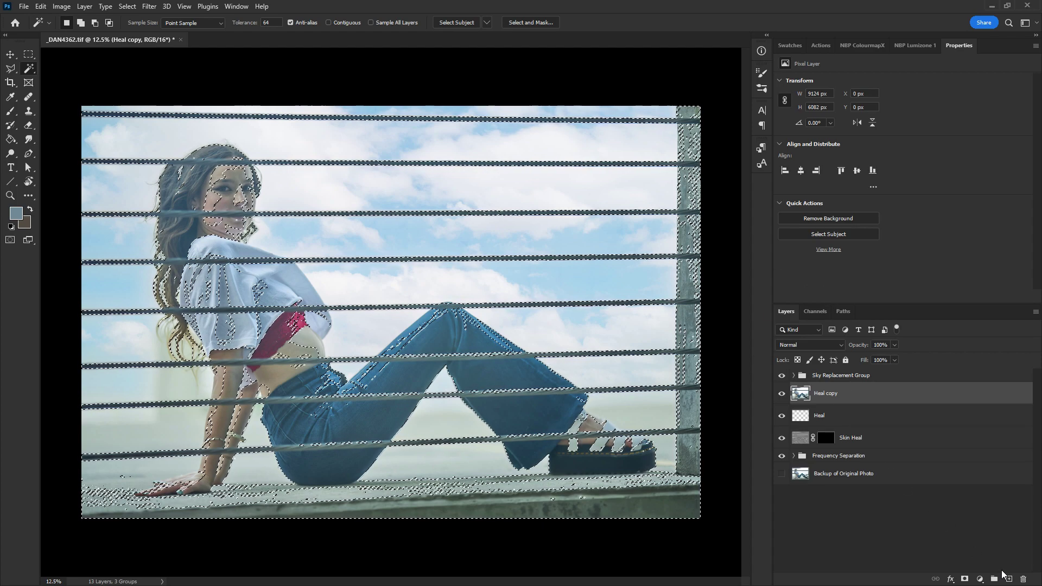
Step: Create a new layer masked by the wire selection and name it "wire mask"
key(ctrl+shift+alt+n)
key(ctrl+shift+m)
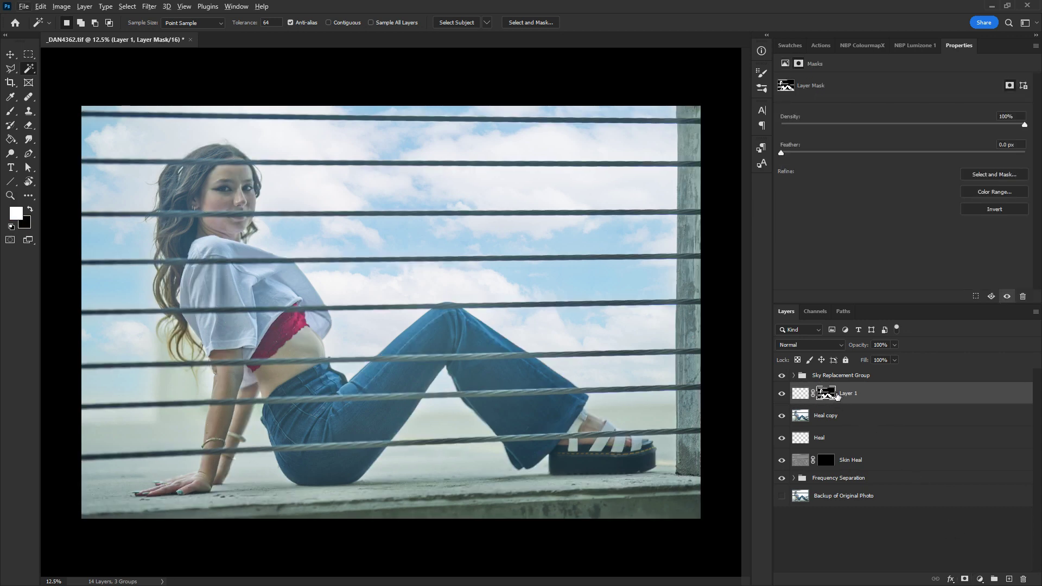
double_click(849, 394)
text(Wire m)
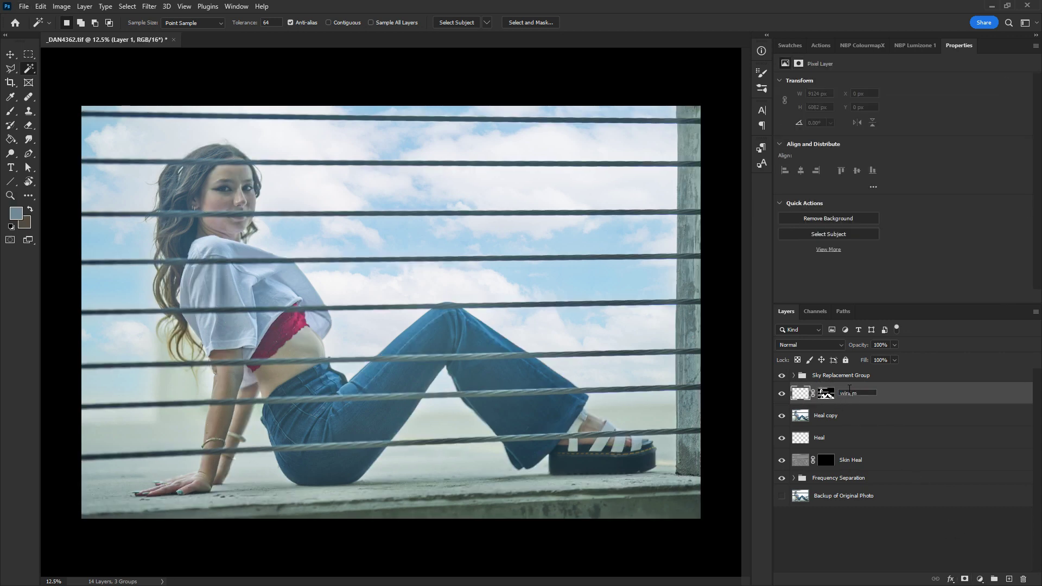
text(ask)
key(Return)
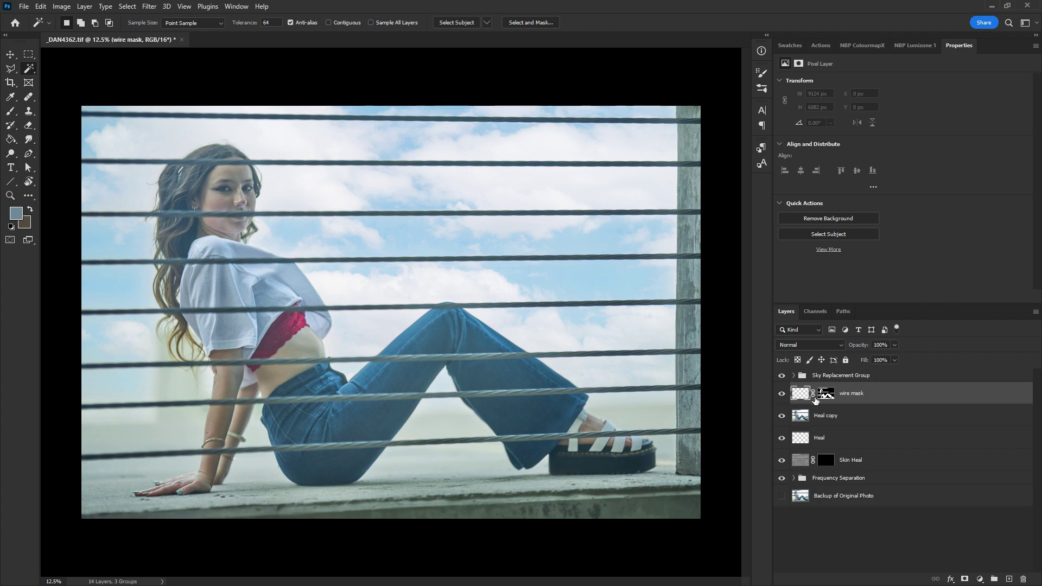
Step: Display the wire mask layer's mask on its own and set the Brush to 100% flow and 127 px size
alt+click(825, 396)
key(b)
key(d)
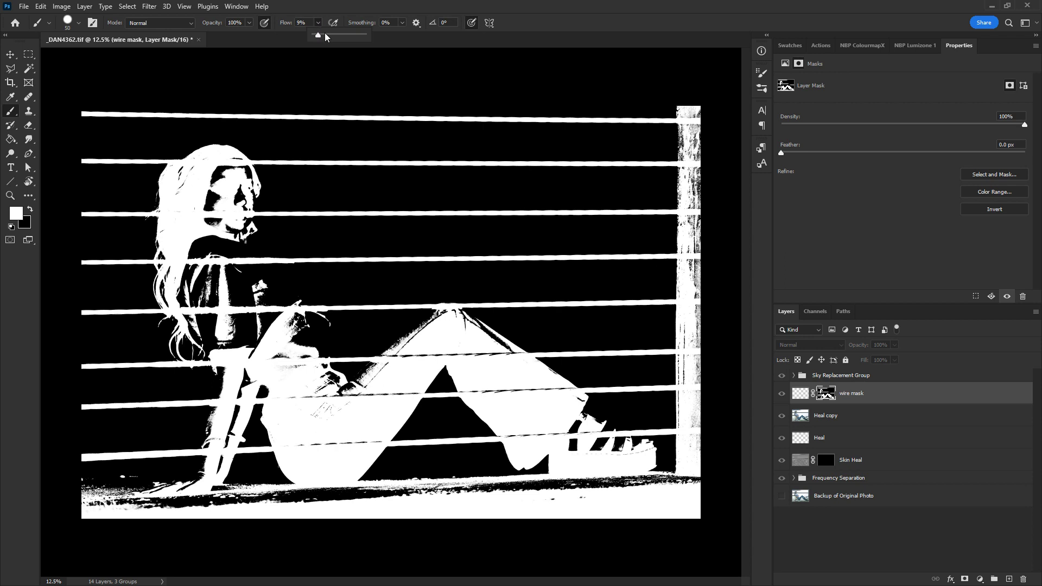
key(shift+0)
right_click(237, 182)
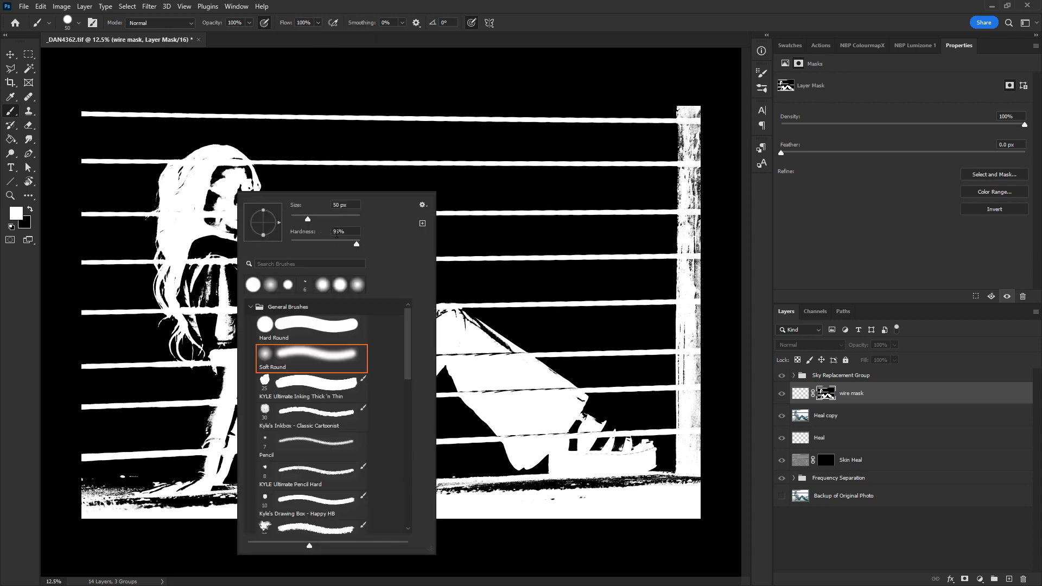
drag(308, 219, 328, 219)
click(229, 180)
Step: Try painting black over the model's face in the mask, undo the stroke and return to the full image
key(x)
mouse_move(228, 177)
mouse_down()
mouse_move(228, 220)
mouse_move(238, 218)
mouse_move(242, 161)
mouse_up()
key(ctrl+z)
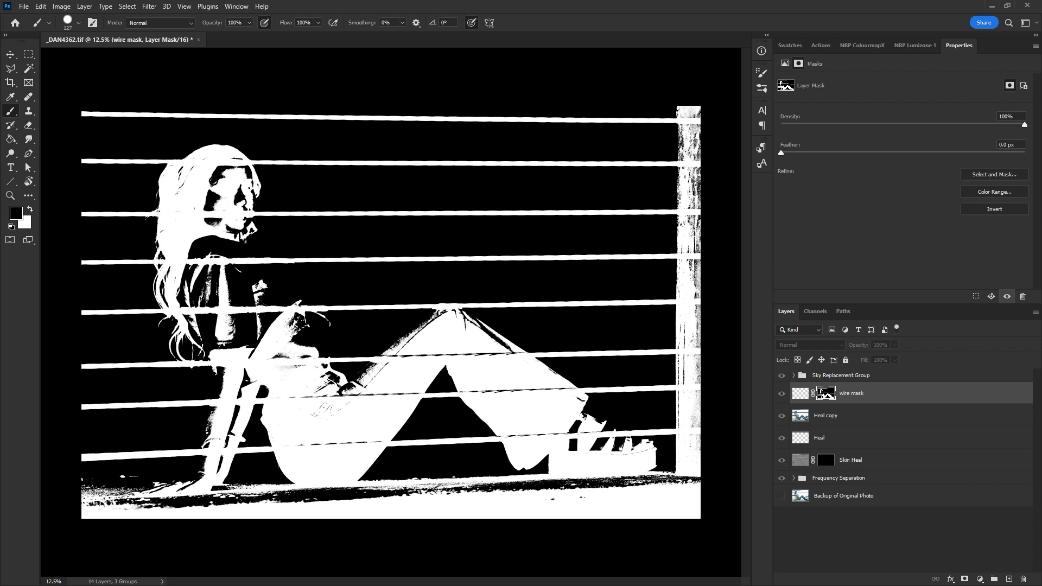
click(802, 395)
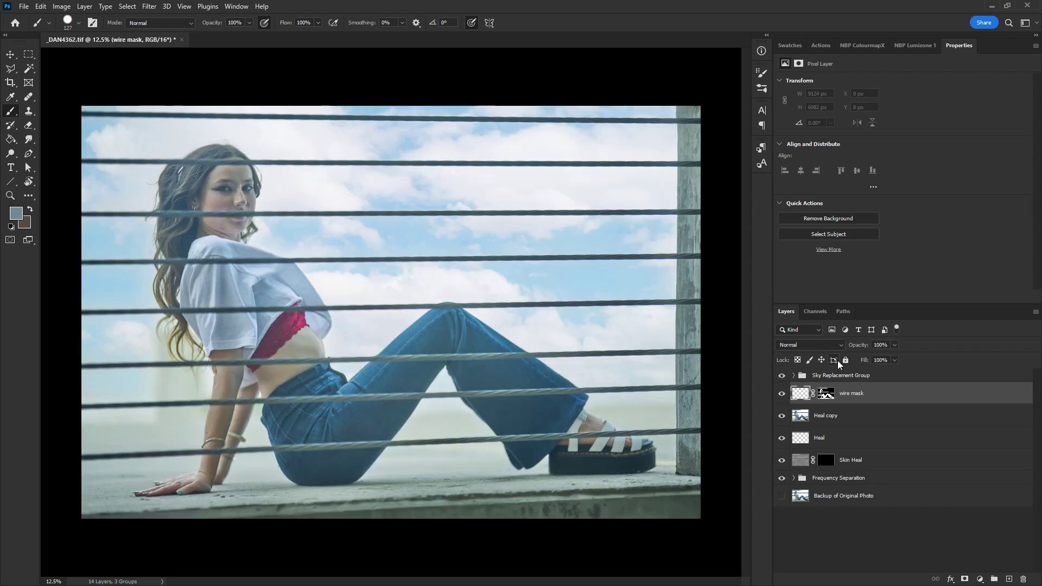
Step: Duplicate the Sky Replacement Group as a single merged layer and apply a Gaussian Blur of 49.8 pixels to it
drag(840, 375, 1008, 579)
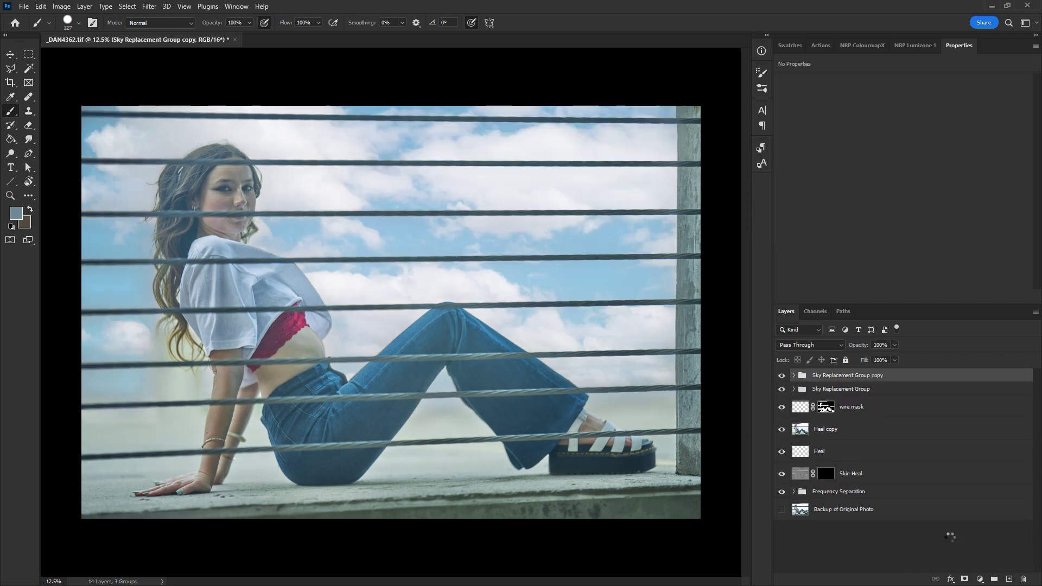
click(149, 6)
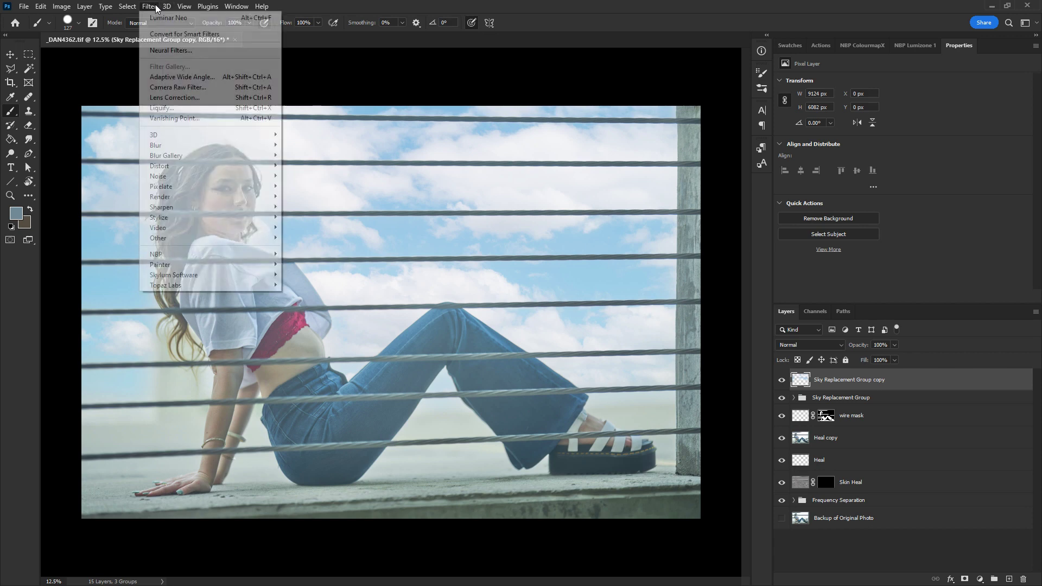
mouse_move(181, 153)
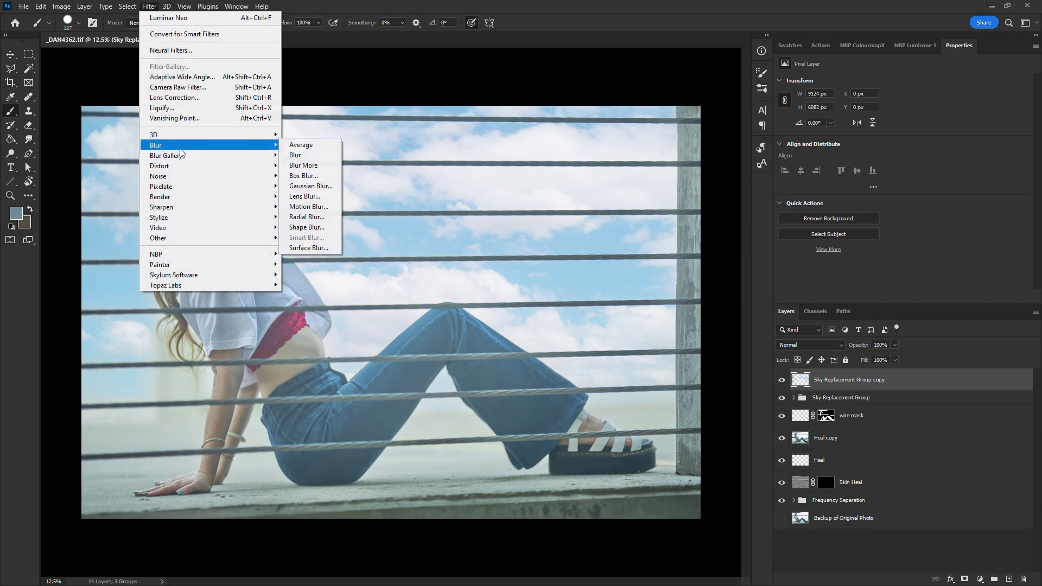
click(310, 186)
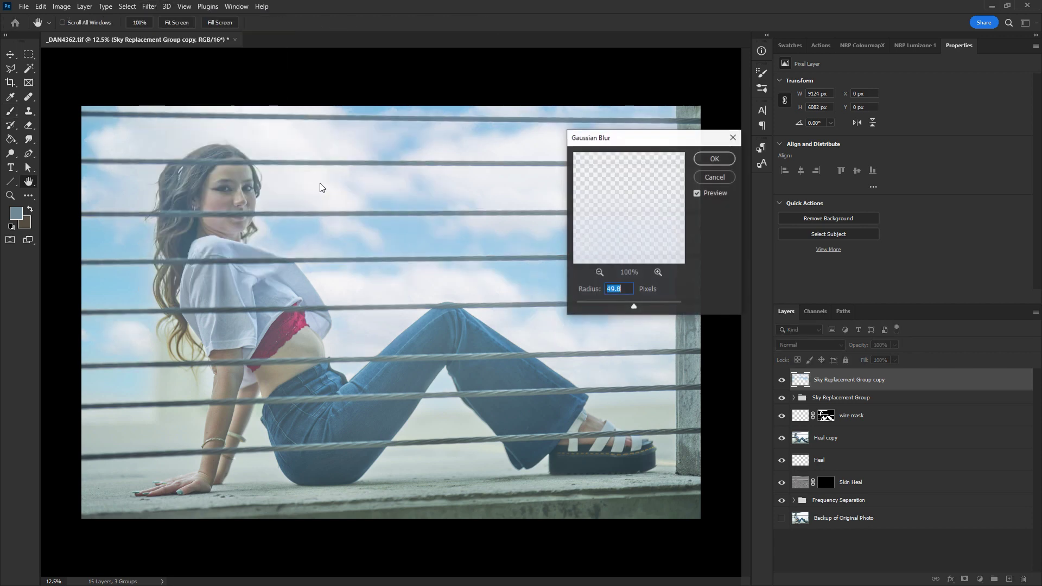
click(714, 159)
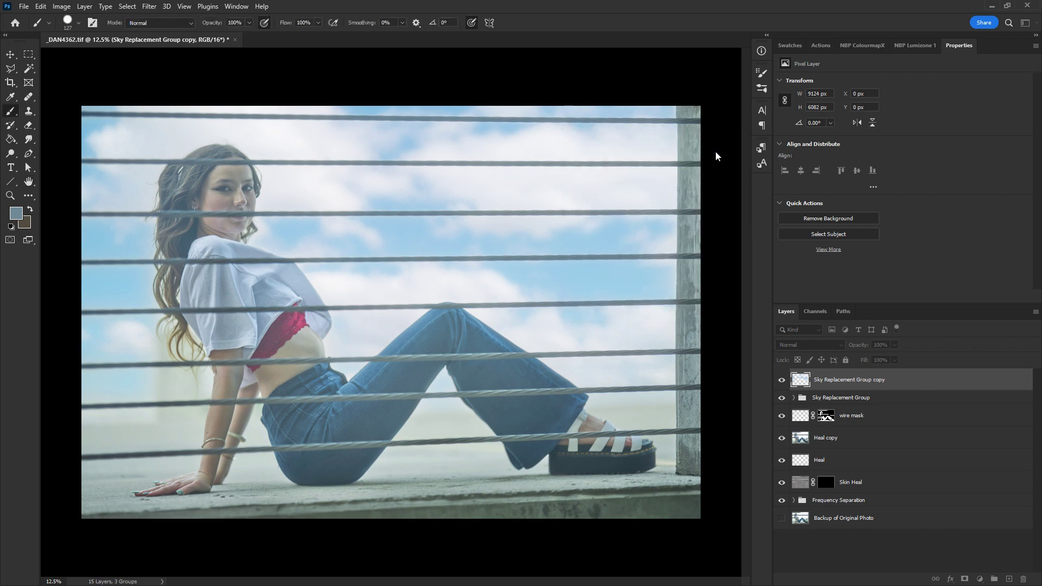
Step: Copy the wire mask layer's mask onto the blurred Sky Replacement Group copy and invert it
drag(819, 425, 838, 379)
click(826, 381)
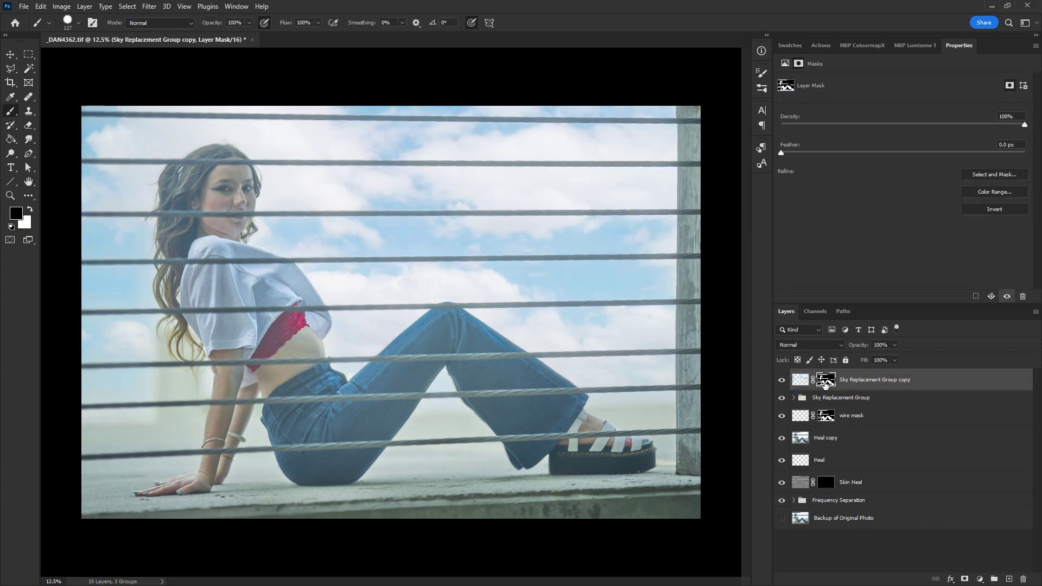
click(782, 380)
click(782, 380)
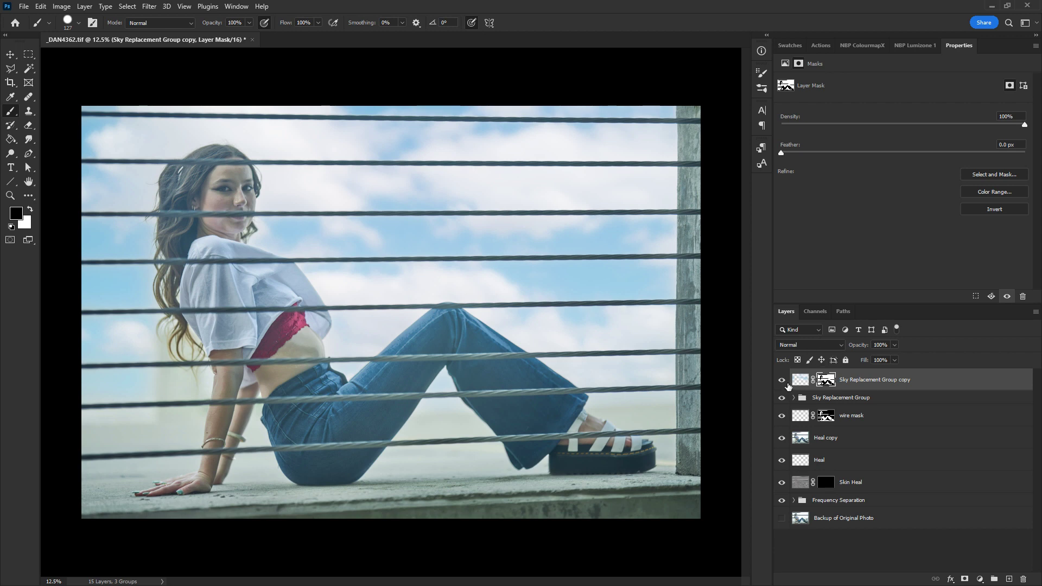
Step: Compare the image with and without the blurred Sky Replacement Group copy
click(797, 381)
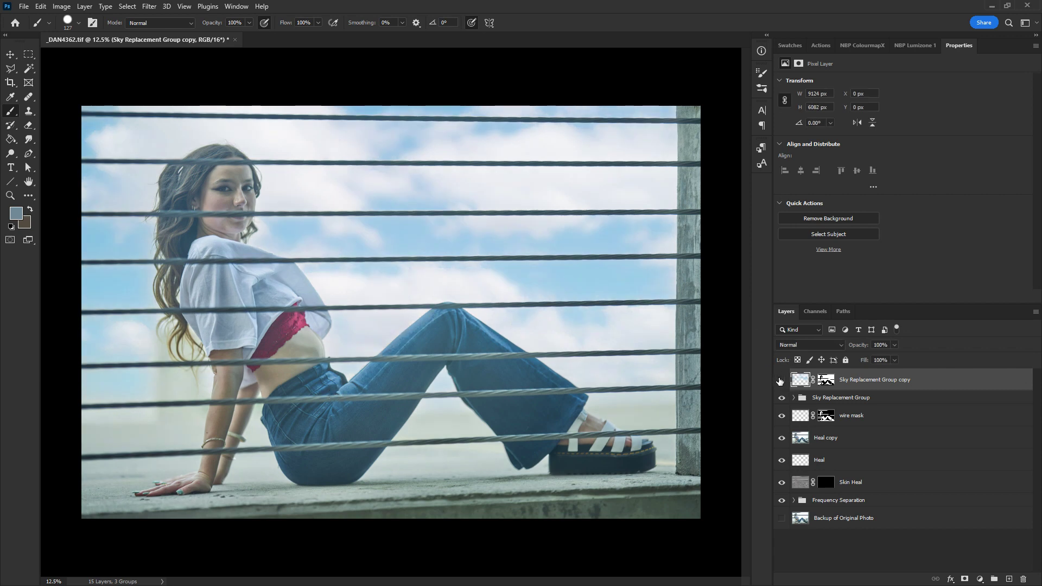
click(780, 381)
click(782, 382)
click(781, 381)
click(781, 382)
click(781, 381)
click(781, 381)
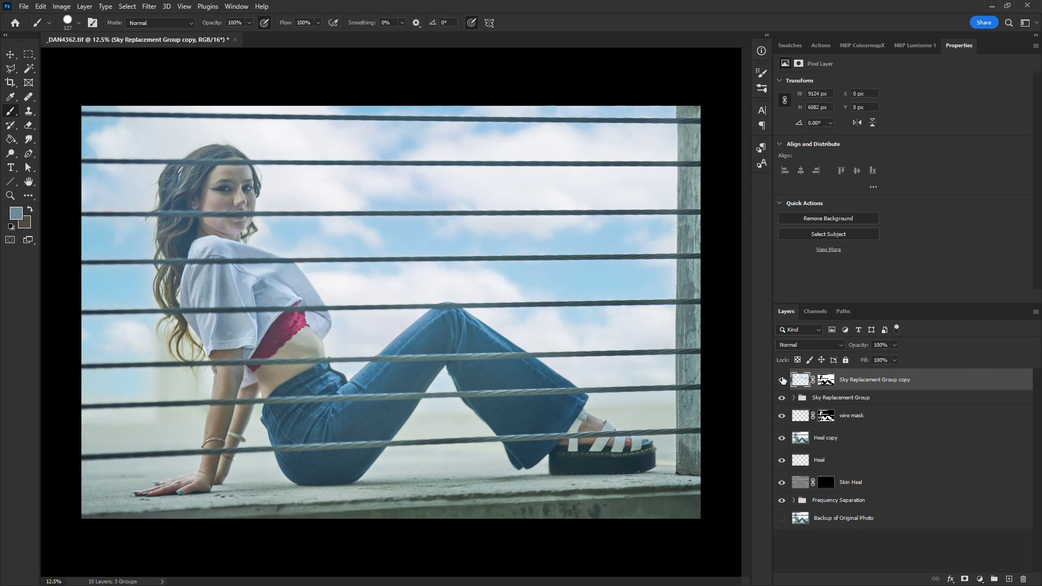
Step: Display the Sky Replacement Group copy's layer mask on its own and enlarge the brush to 600 px
click(825, 380)
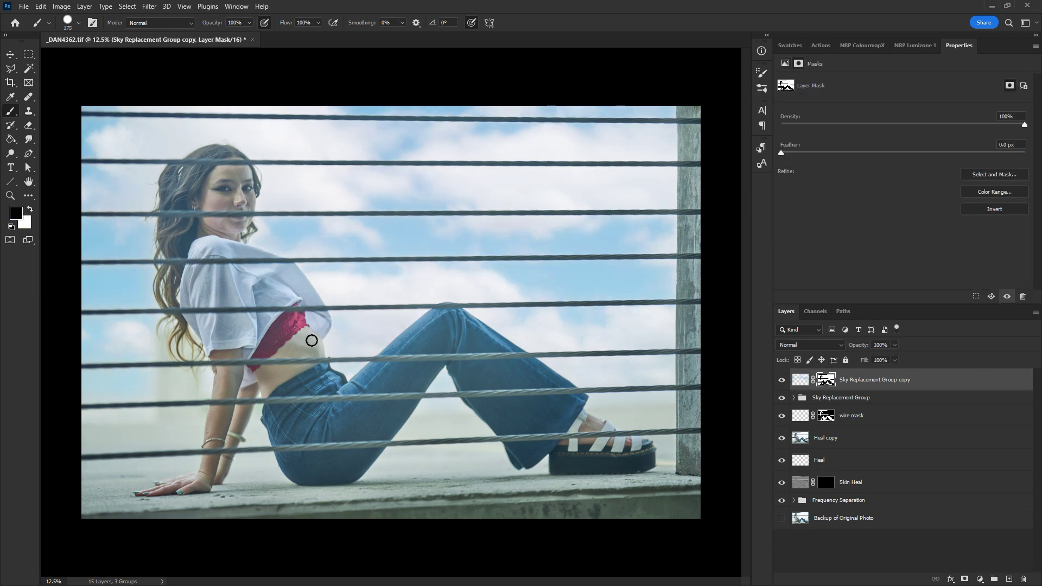
key(bracketright)
key(bracketright)
key(bracketright)
key(bracketright)
key(bracketright)
alt+click(824, 377)
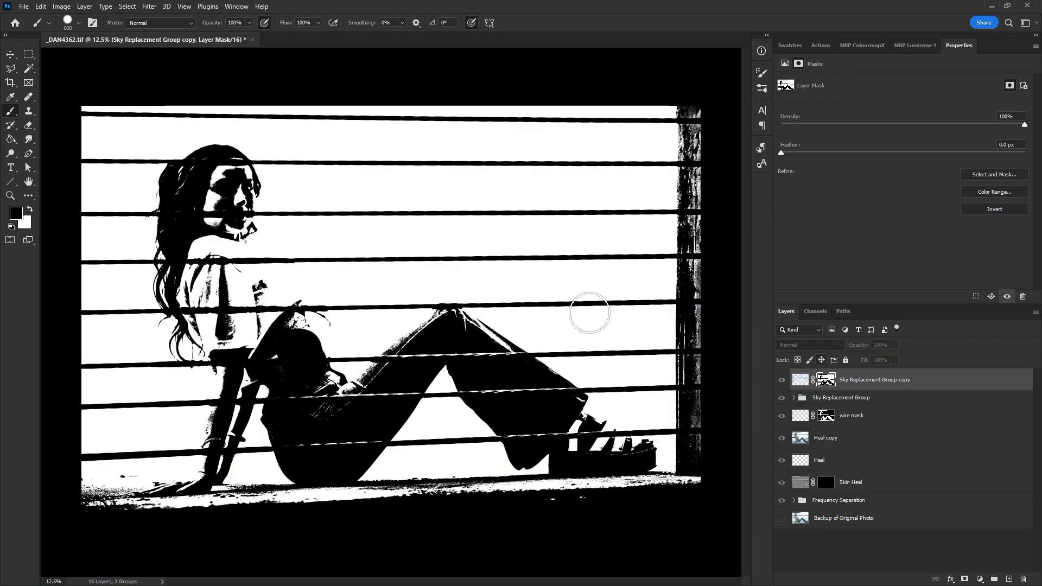
Step: Make the brush soft with 2% hardness and lower its flow to 36%
right_click(275, 354)
key(Escape)
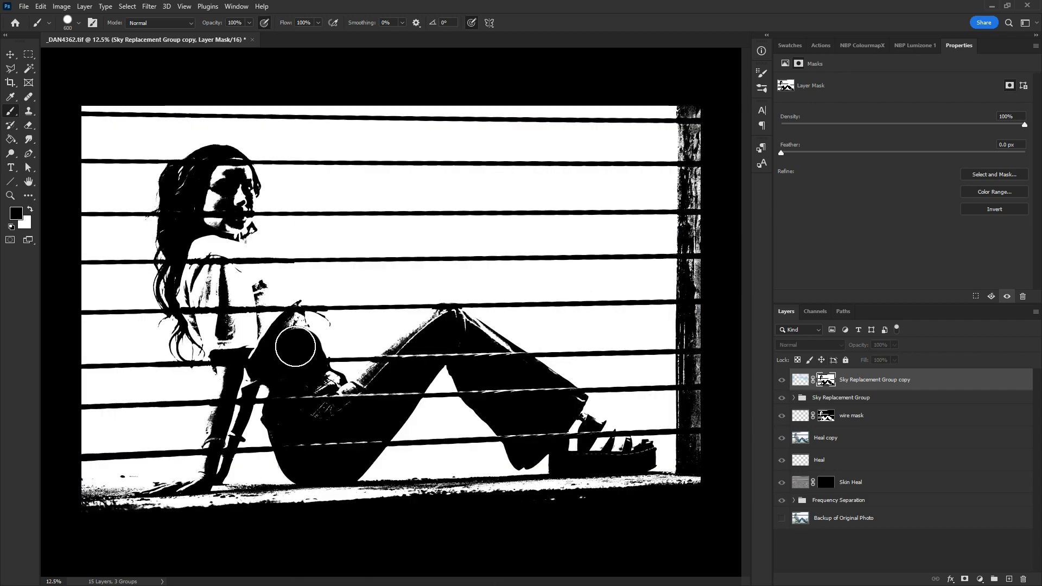
right_click(288, 326)
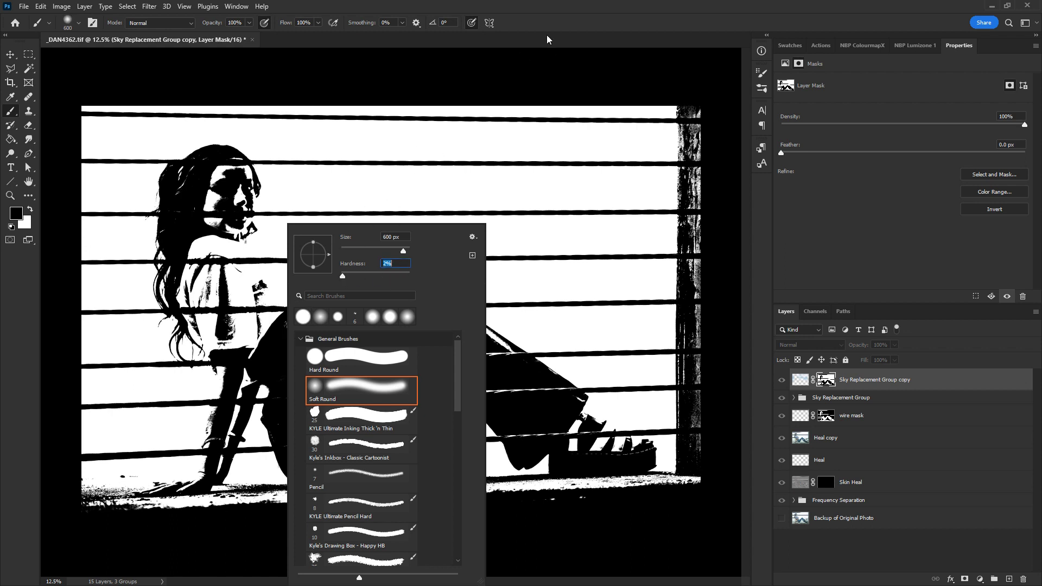
key(Return)
drag(318, 22, 311, 38)
Step: Paint black over the model's face, neck and hair in the mask, adjusting the soft brush size to each area
key(bracketleft)
key(bracketleft)
key(bracketleft)
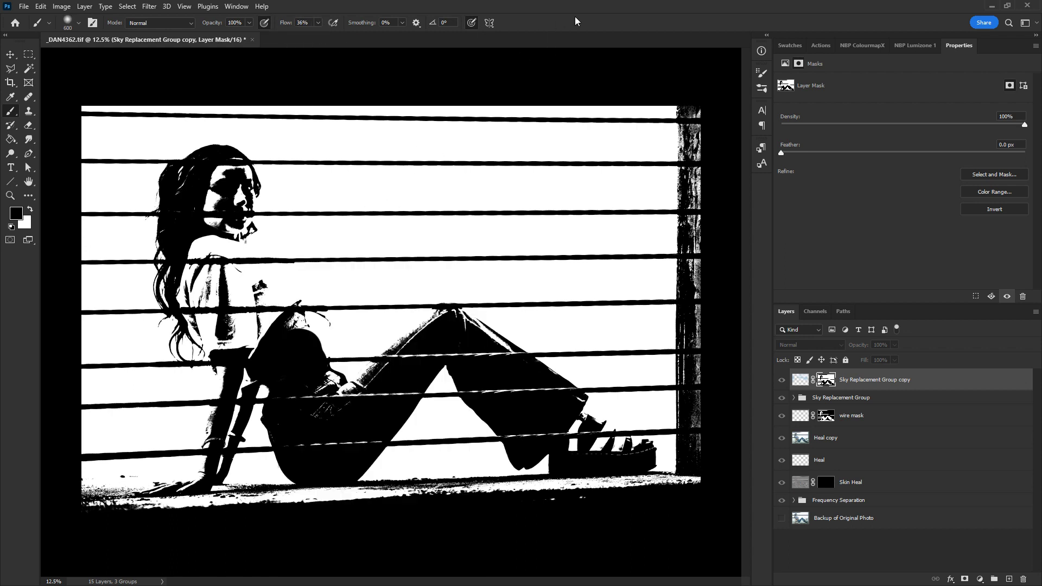
drag(230, 233, 248, 239)
key(bracketright)
key(bracketright)
key(bracketright)
key(bracketright)
key(bracketright)
mouse_move(207, 189)
mouse_down()
mouse_move(217, 219)
mouse_move(227, 171)
mouse_move(245, 176)
mouse_move(235, 228)
mouse_move(221, 217)
mouse_move(196, 266)
mouse_move(195, 238)
mouse_up()
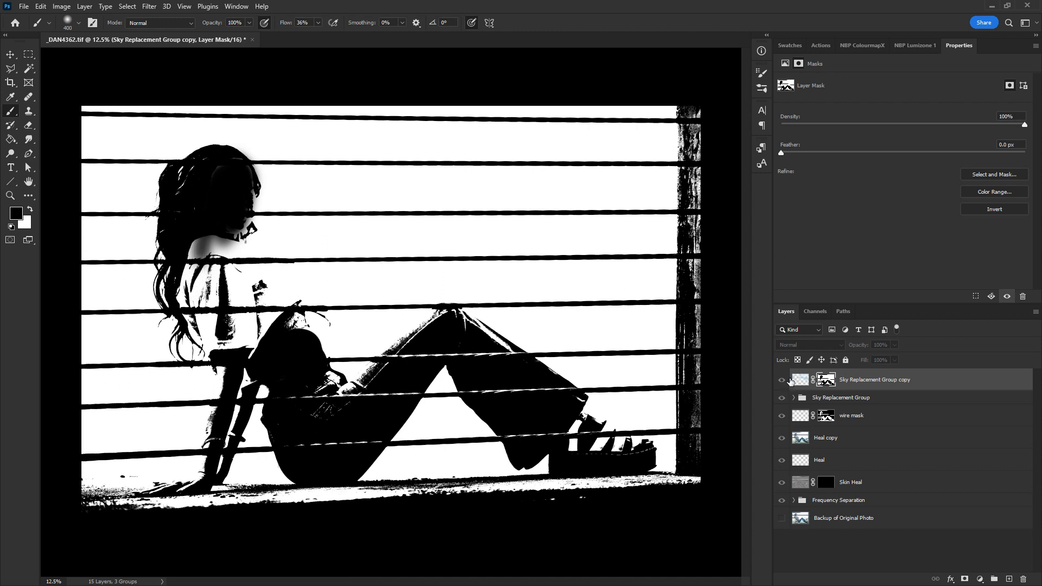
Step: Return to the full image and compare it with and without the blurred Sky Replacement Group copy
click(783, 381)
click(782, 382)
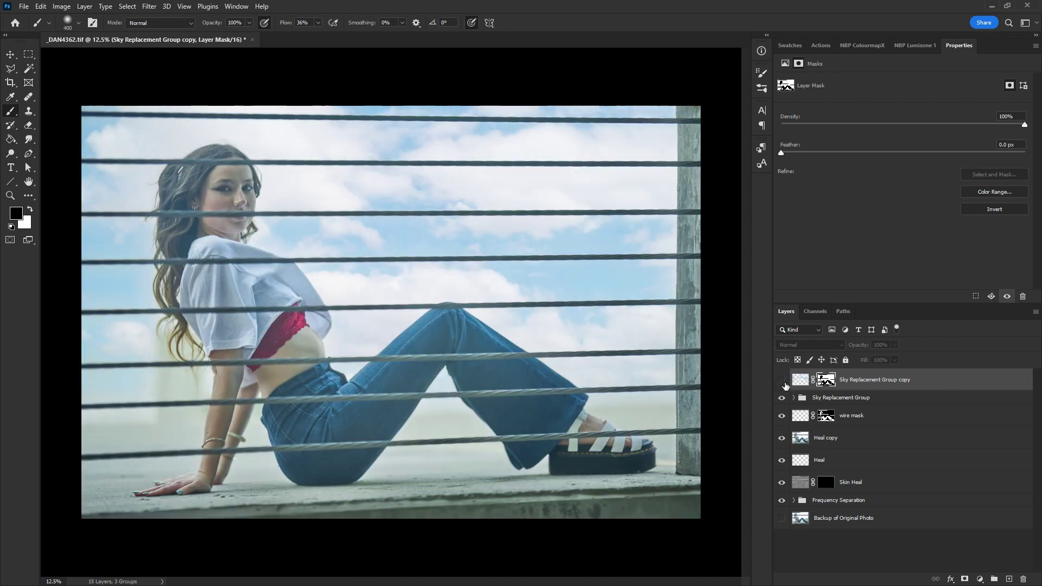
click(783, 381)
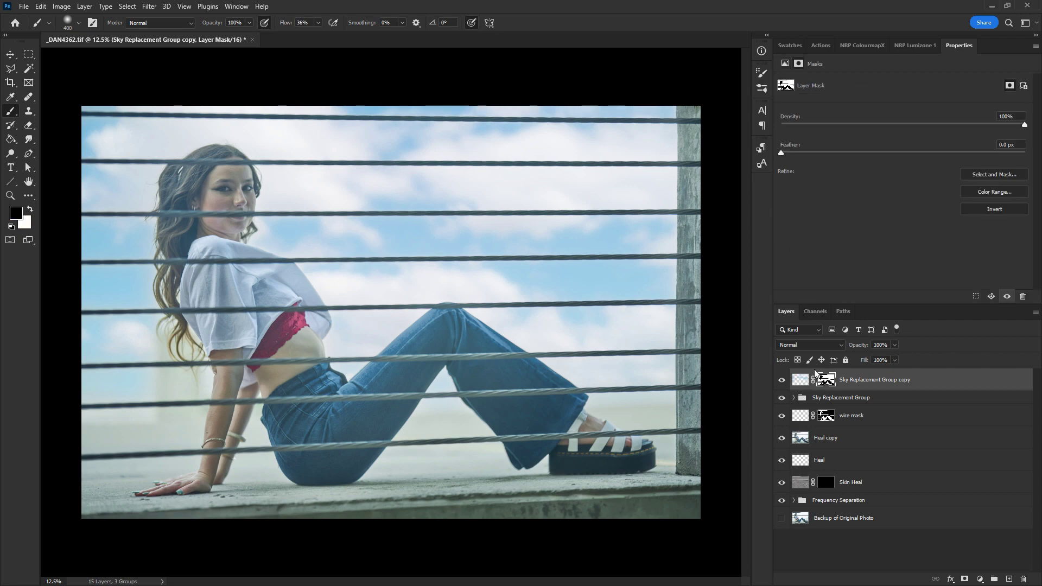
Step: Paint black over the model's torso and body in the Sky Replacement Group copy's mask, with soft brush sizes up to 500 px
alt+click(823, 382)
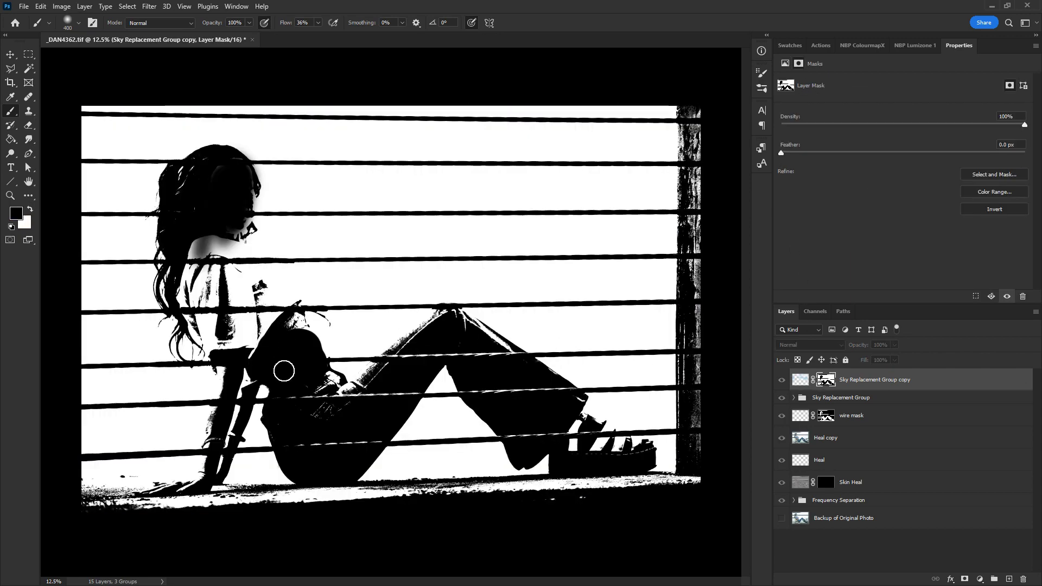
key(bracketleft)
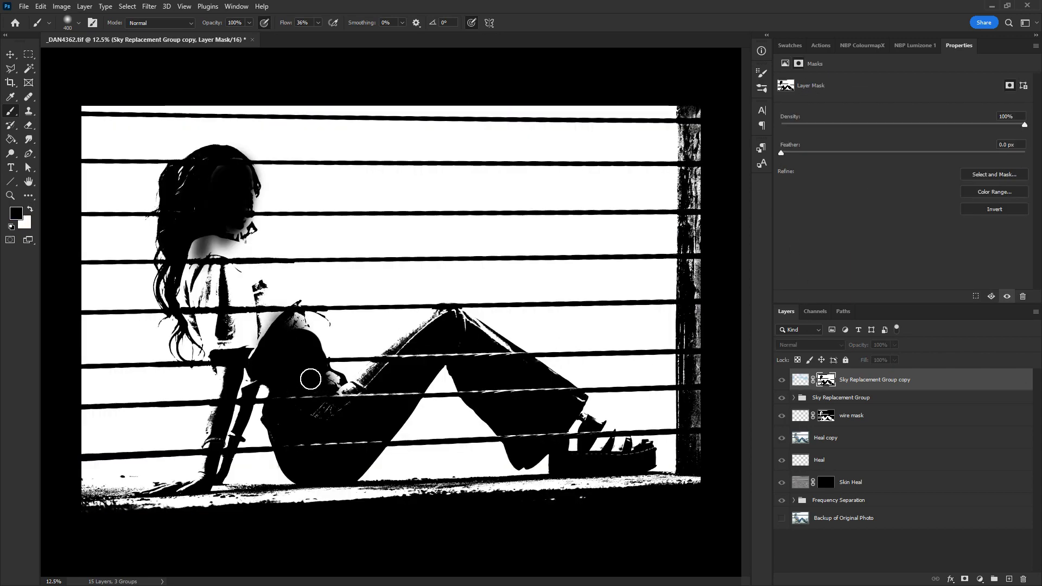
alt+click(823, 382)
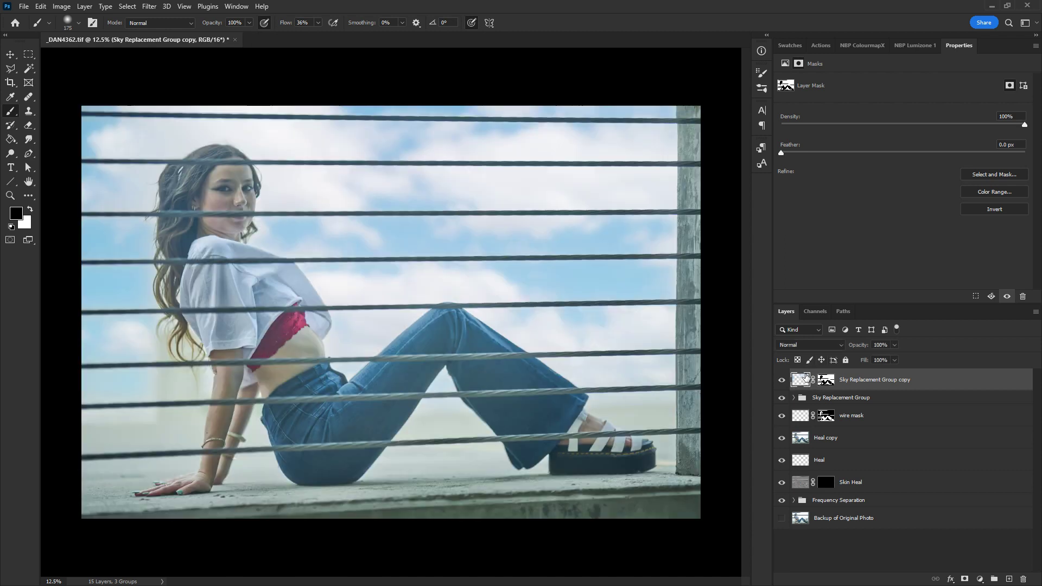
key(bracketleft)
key(bracketleft)
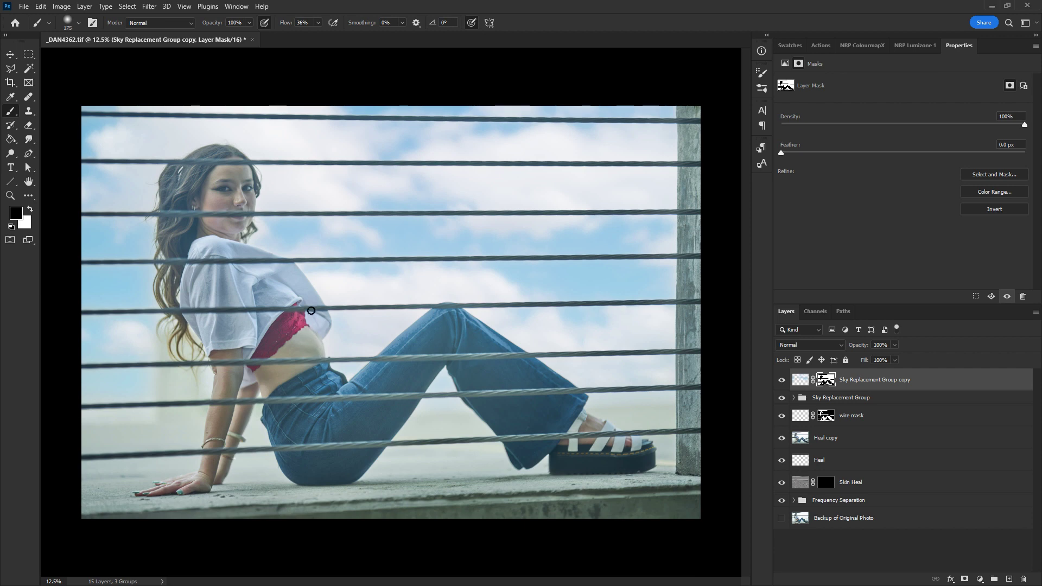
key(bracketright)
key(bracketright)
key(bracketright)
key(bracketright)
key(bracketright)
Step: Compare the image with and without the unblurred Sky Replacement Group
click(781, 398)
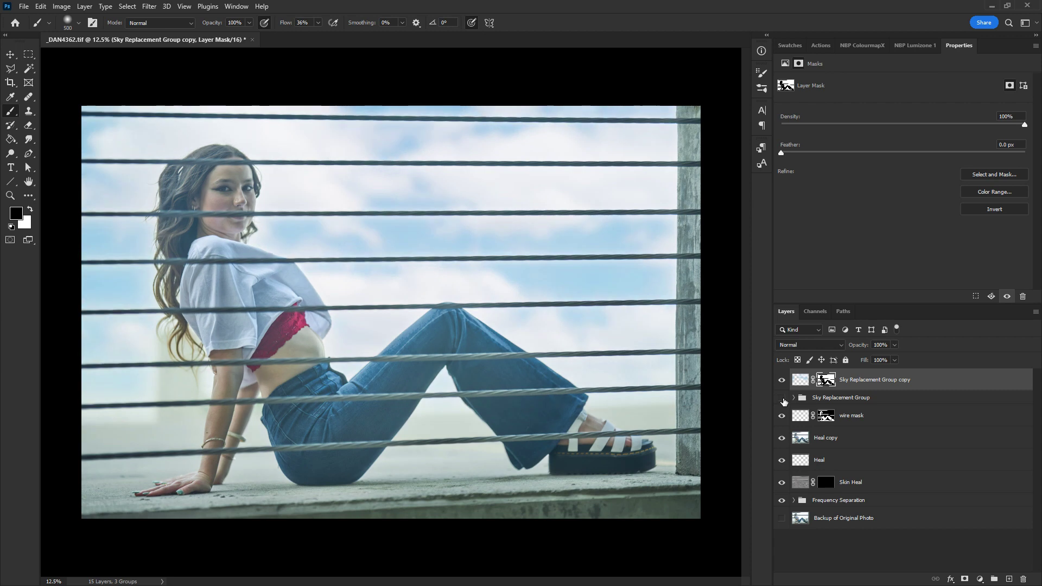
click(783, 400)
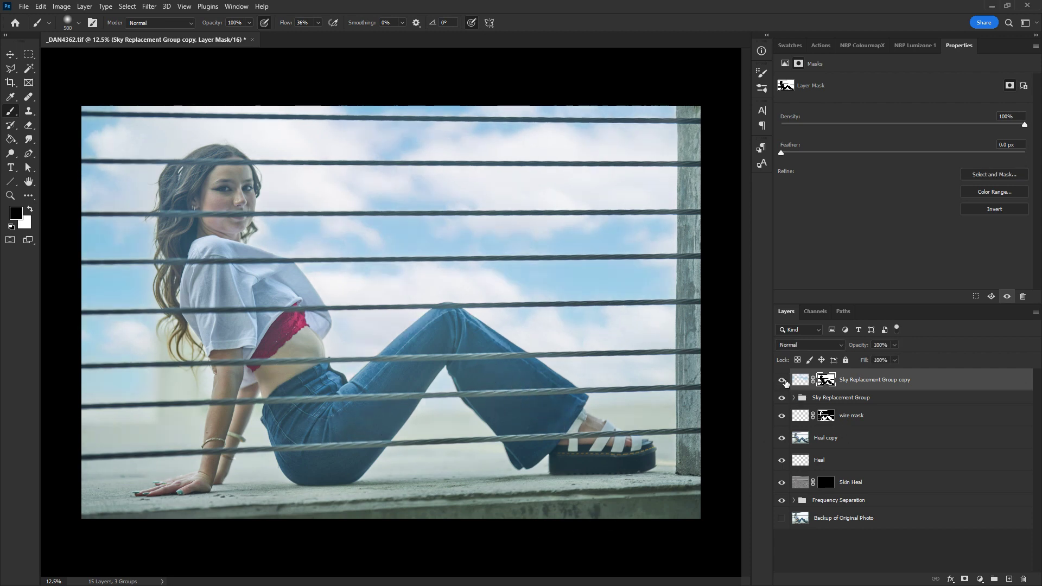
key(bracketleft)
key(bracketleft)
key(bracketleft)
key(bracketright)
key(bracketright)
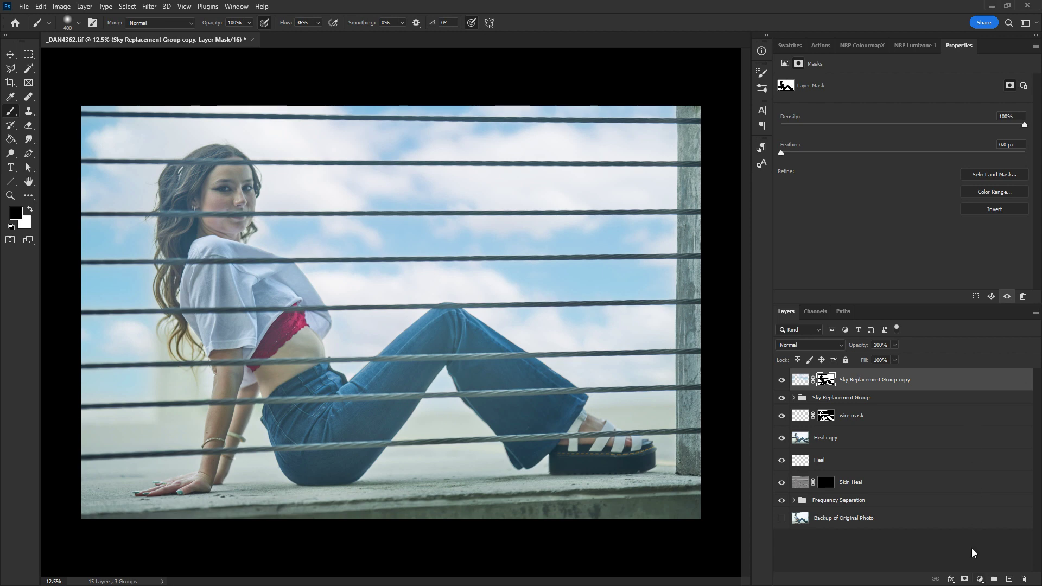
Step: Add a Levels adjustment layer on top, with the black input at about 21 and the white input at 246
click(980, 579)
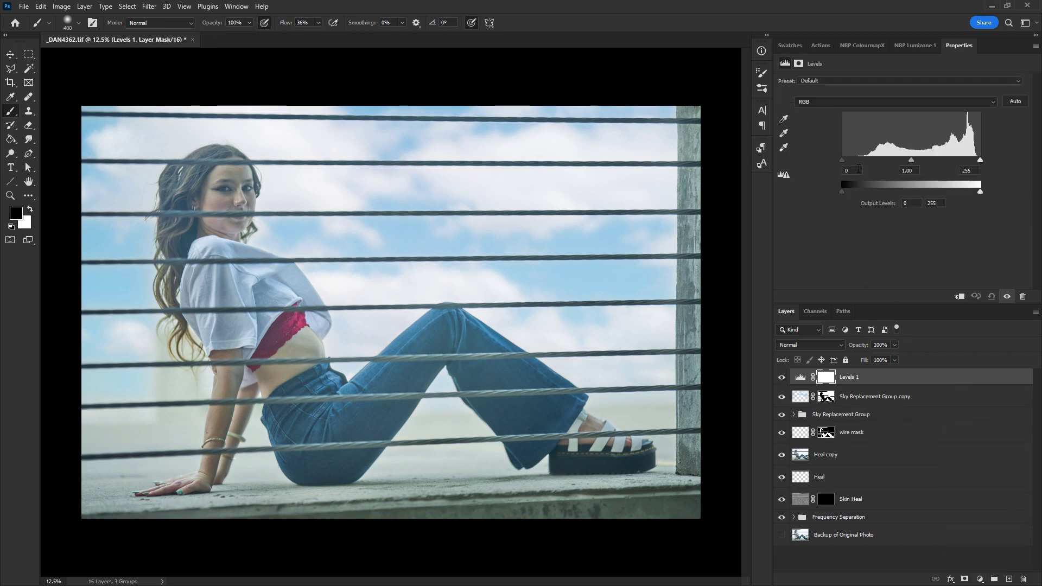
drag(842, 159, 853, 163)
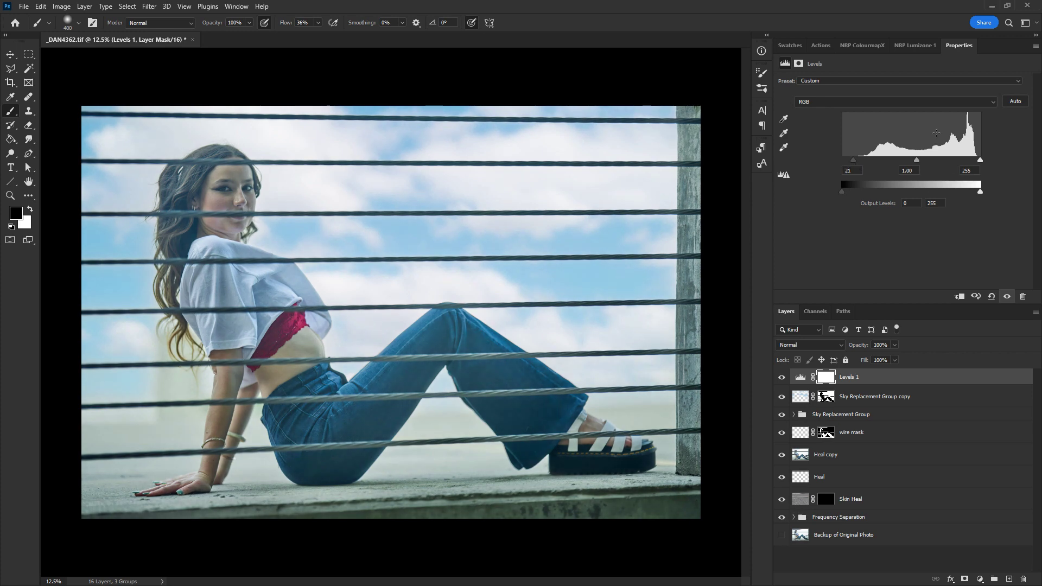
drag(979, 160, 975, 160)
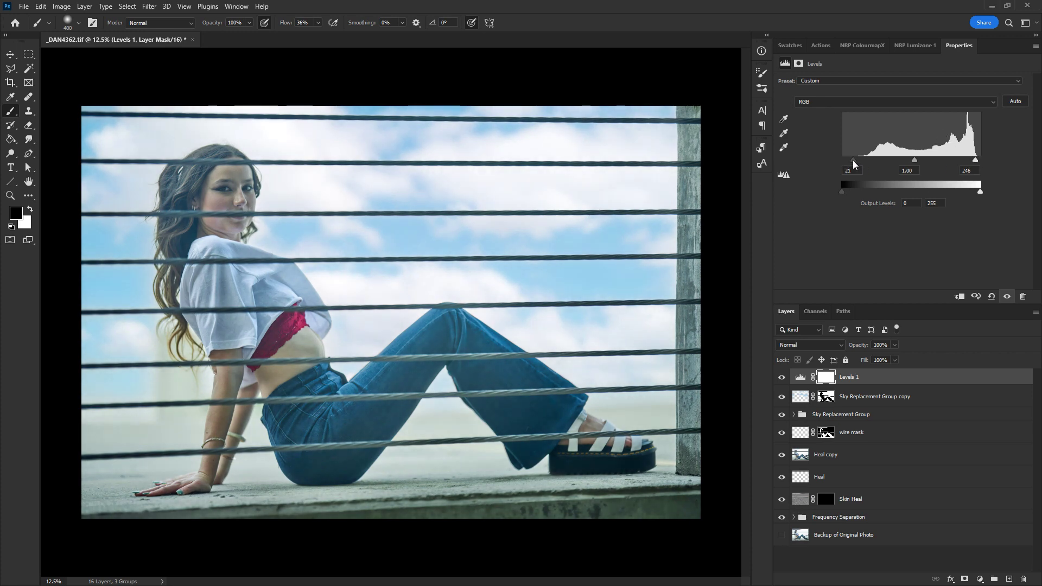
drag(853, 161, 852, 162)
Step: Add a Curves layer clipped to the Sky Replacement Group copy and brighten it with a point at input 74, output 106
click(868, 398)
click(980, 580)
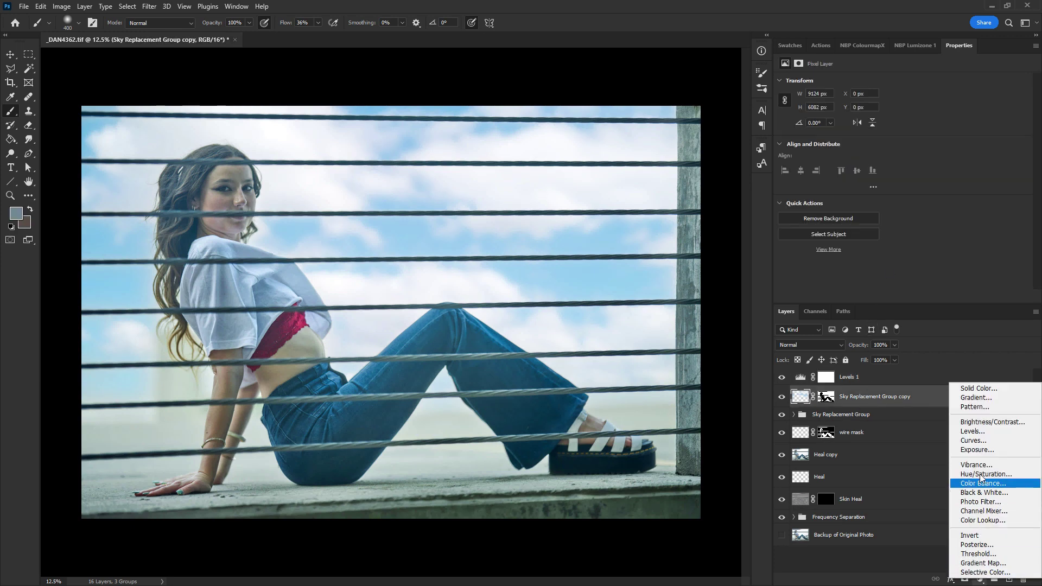
click(985, 441)
drag(889, 203, 889, 187)
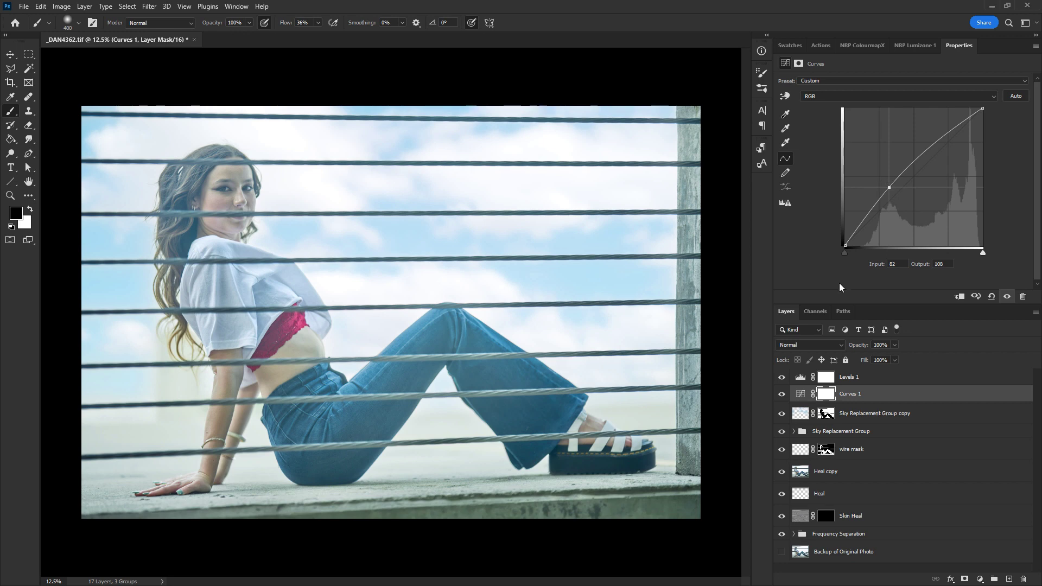
alt+click(855, 403)
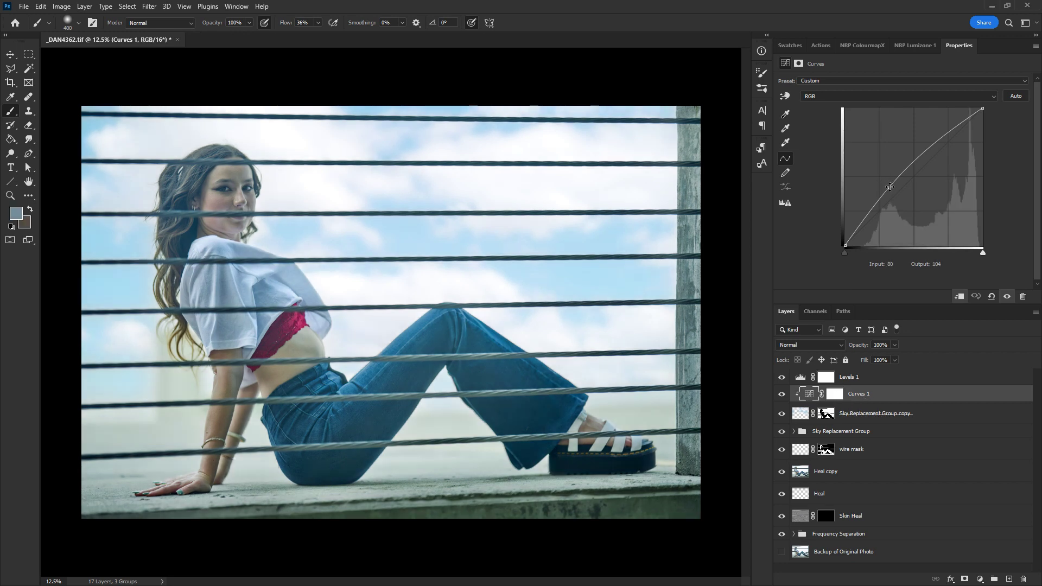
drag(889, 187, 885, 188)
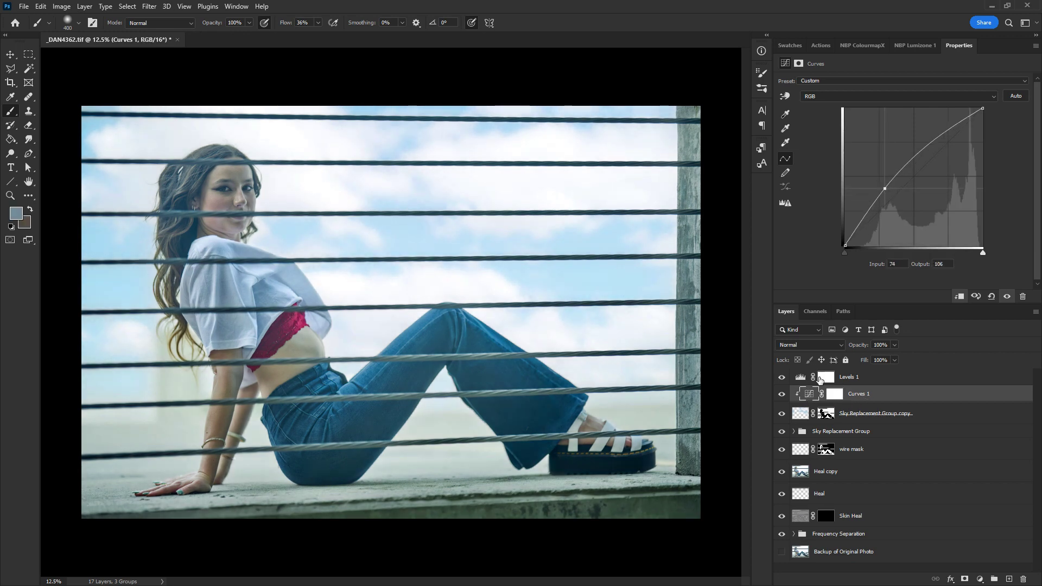
Step: Duplicate the Curves 1 adjustment as a layer clipped to the Sky Replacement Group and lower its curve point to reduce the brightening
drag(807, 387, 805, 443)
click(809, 433)
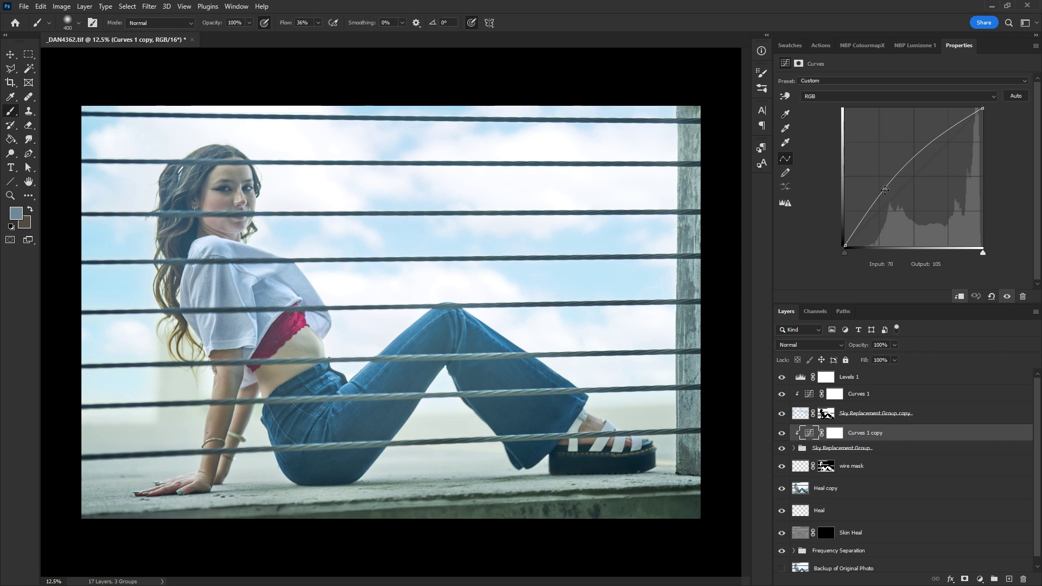
drag(884, 188, 884, 199)
Step: Lower the Curves 1 point slightly to soften the brightening of the blurred sky copy
click(849, 418)
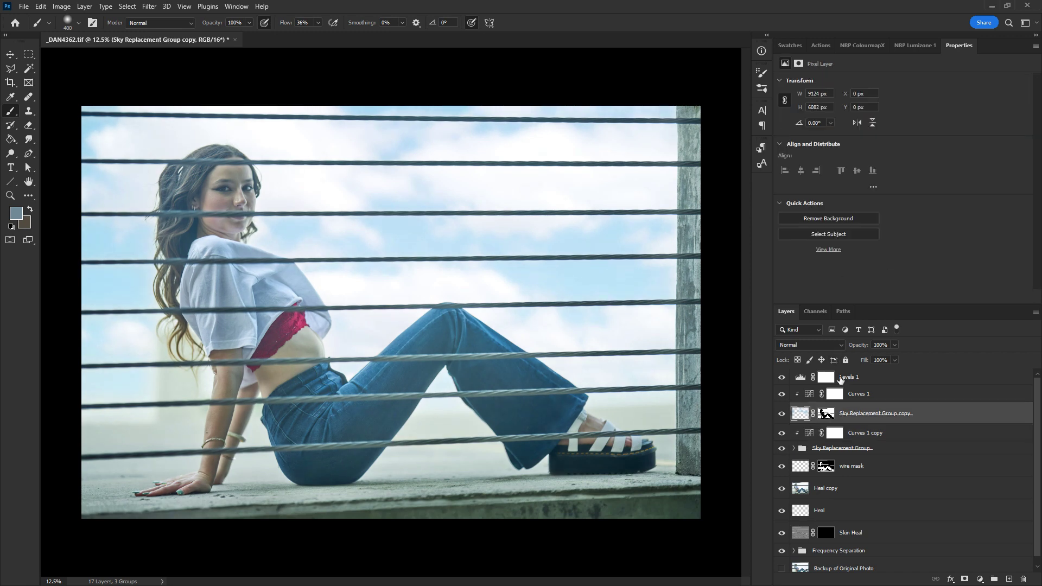
click(863, 395)
drag(884, 189, 886, 193)
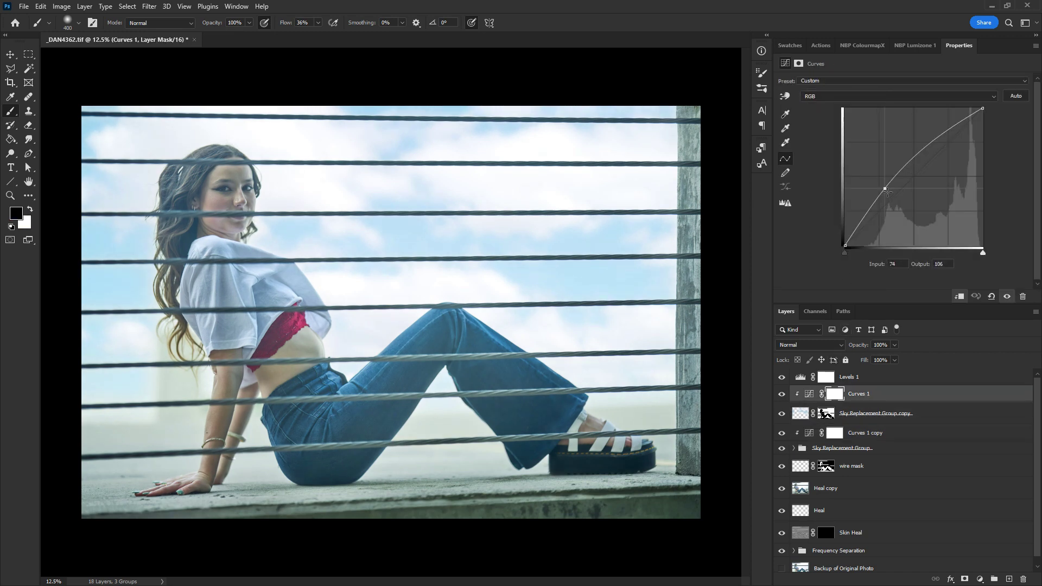
Step: Reduce the opacity of the blurred Sky Replacement Group copy and reselect the Curves 1 layer
click(885, 447)
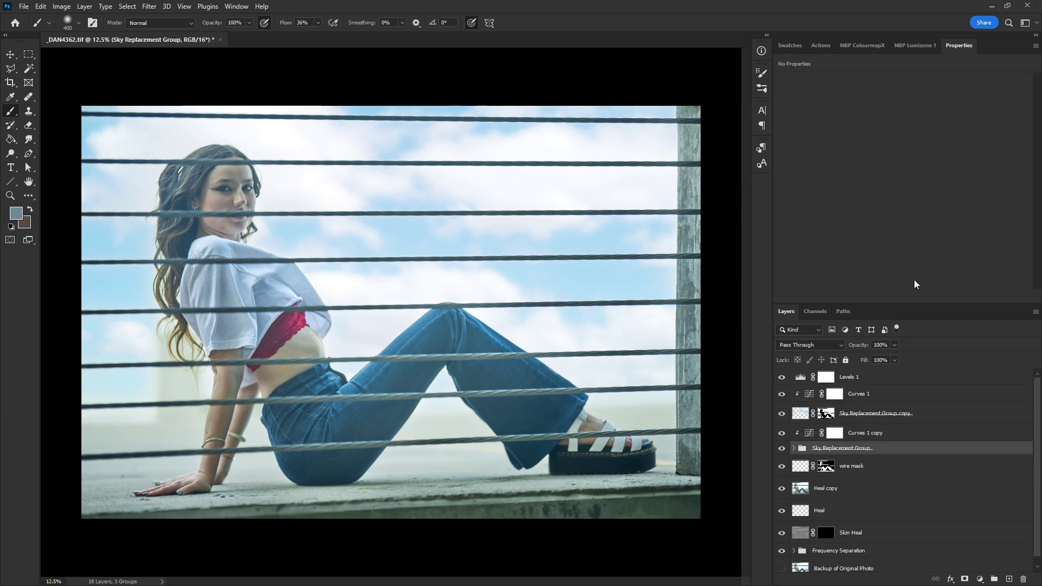
click(895, 345)
click(879, 416)
click(894, 345)
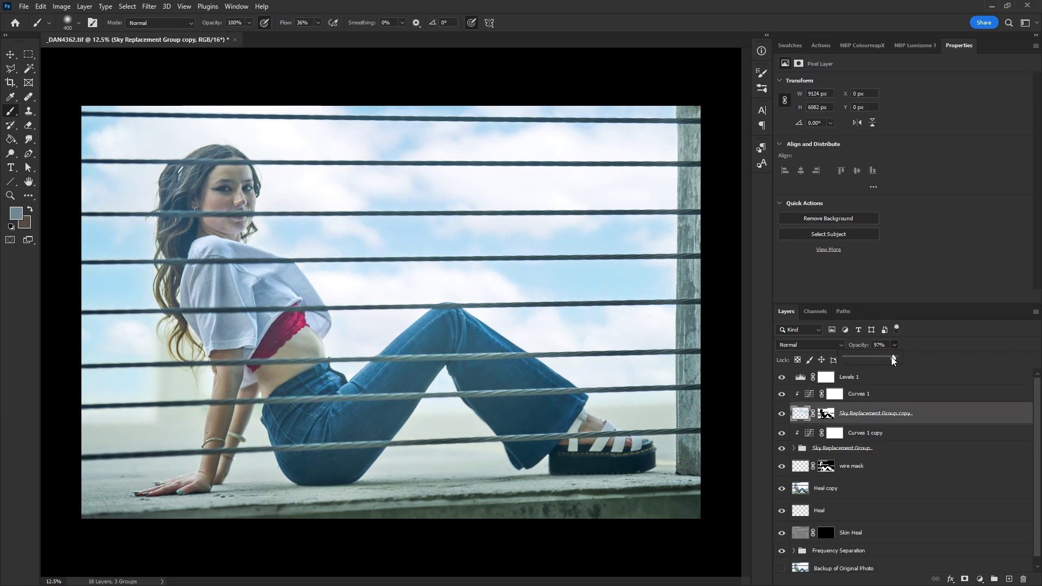
mouse_move(893, 360)
mouse_down()
mouse_move(872, 360)
mouse_move(881, 357)
mouse_up()
click(880, 395)
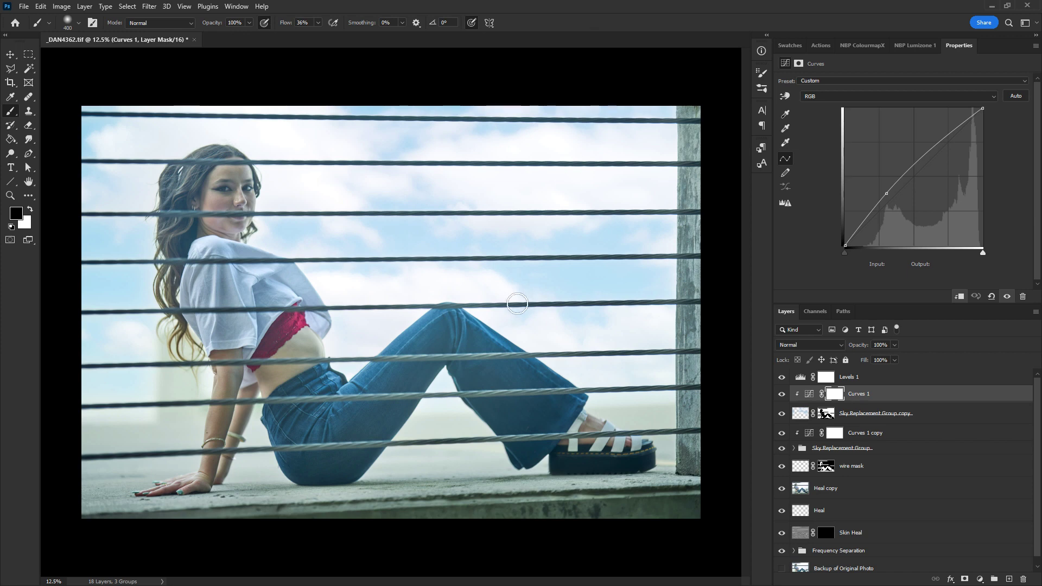
Step: Close _DAN4362.tif and save its changes
key(ctrl+w)
click(471, 221)
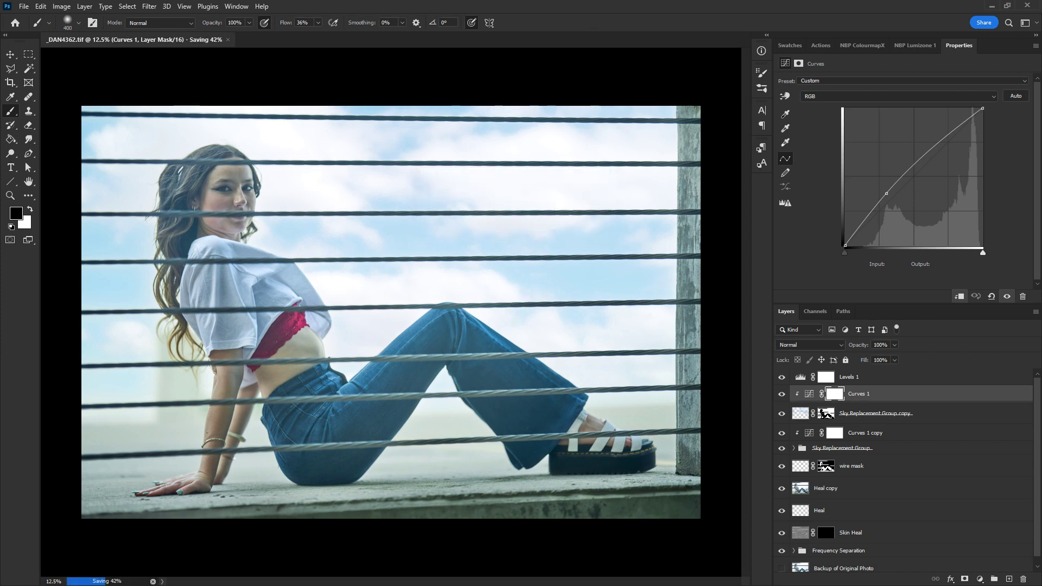
Step: Switch to the Capture folder in the file manager and open _DAN4381.psb with Adobe Photoshop
key(alt+Tab)
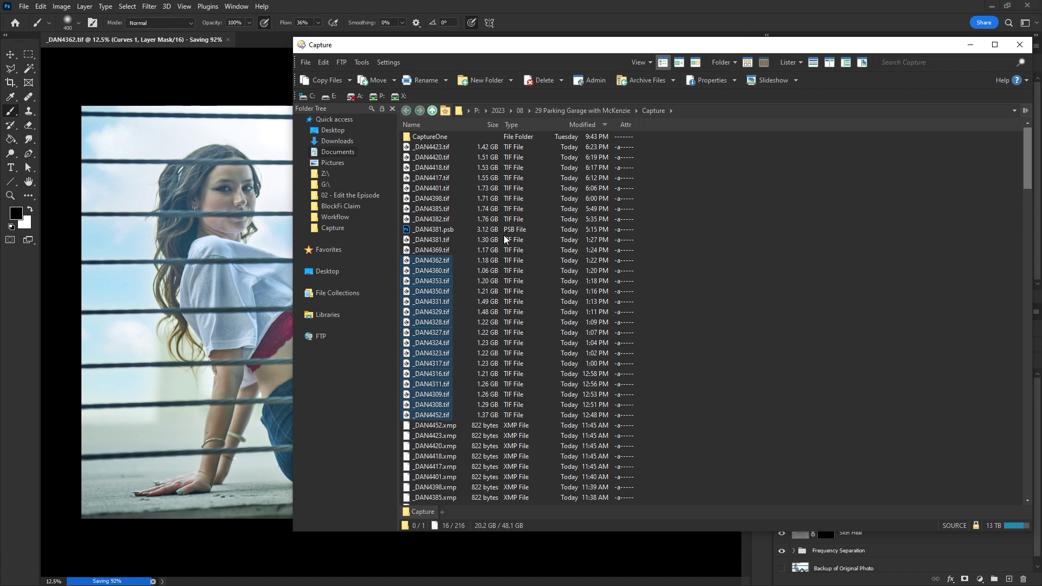
click(448, 232)
click(440, 220)
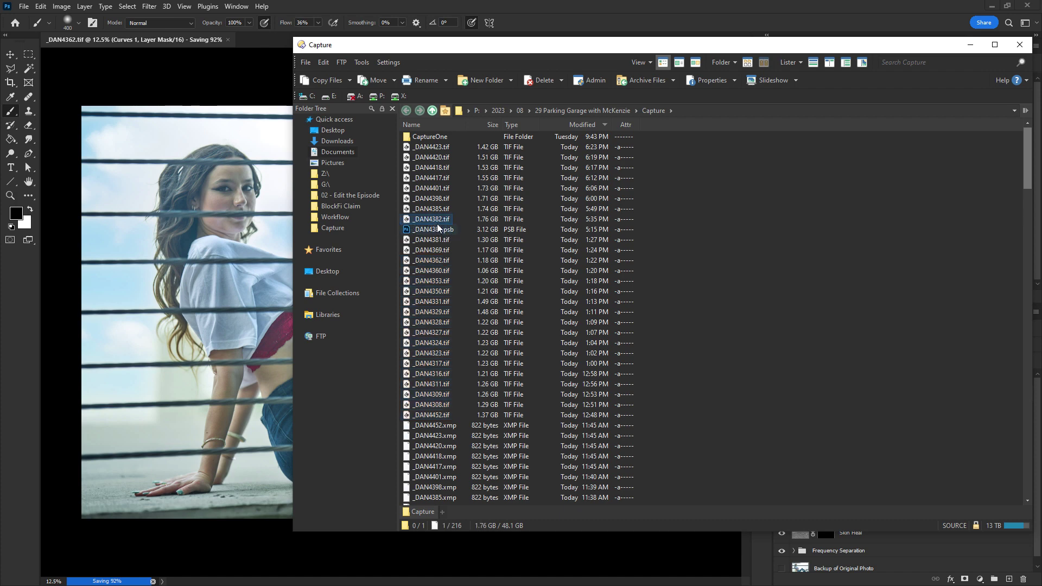
click(440, 229)
right_click(438, 228)
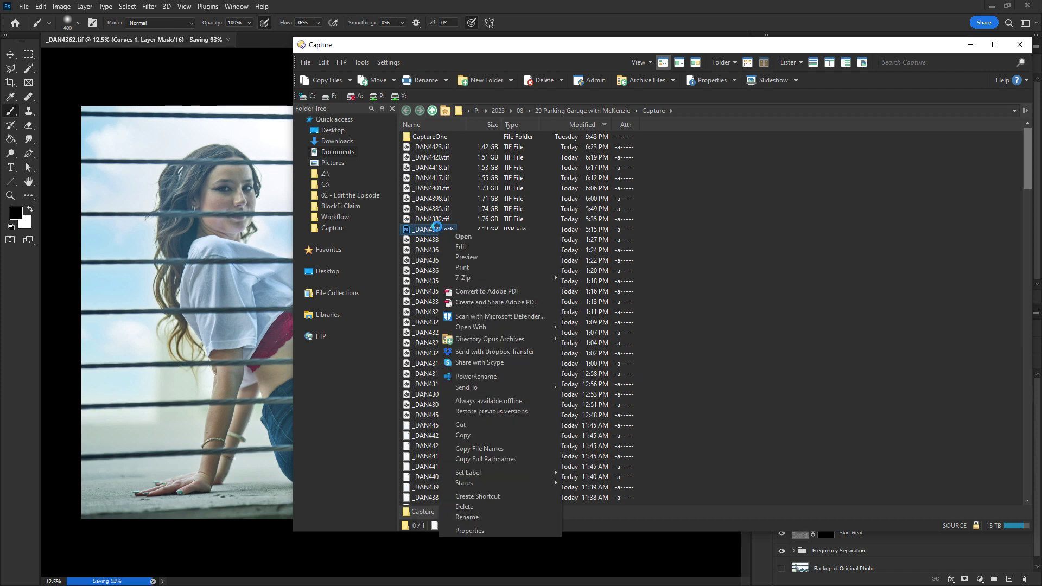
mouse_move(518, 328)
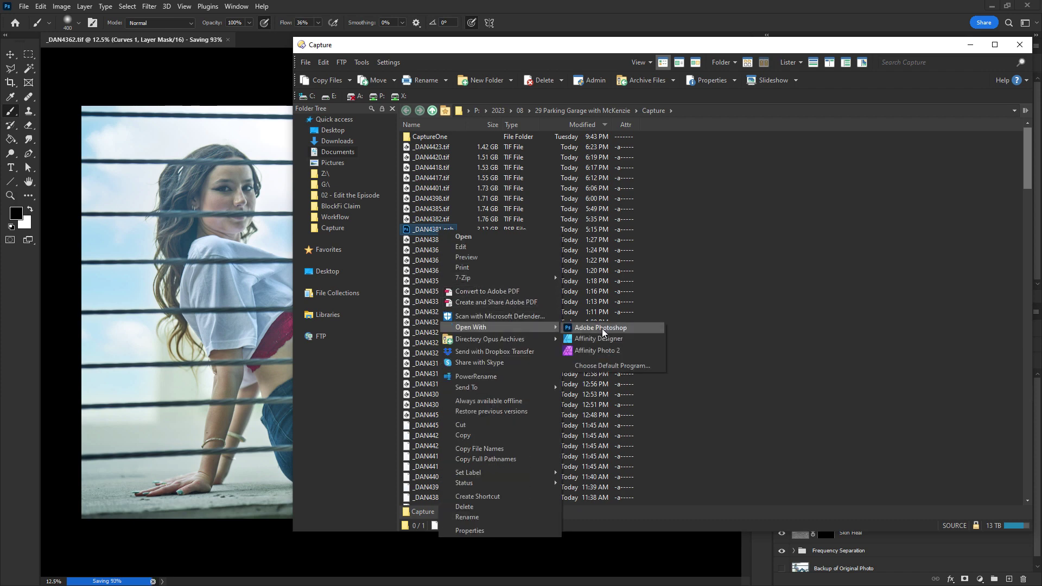
click(604, 329)
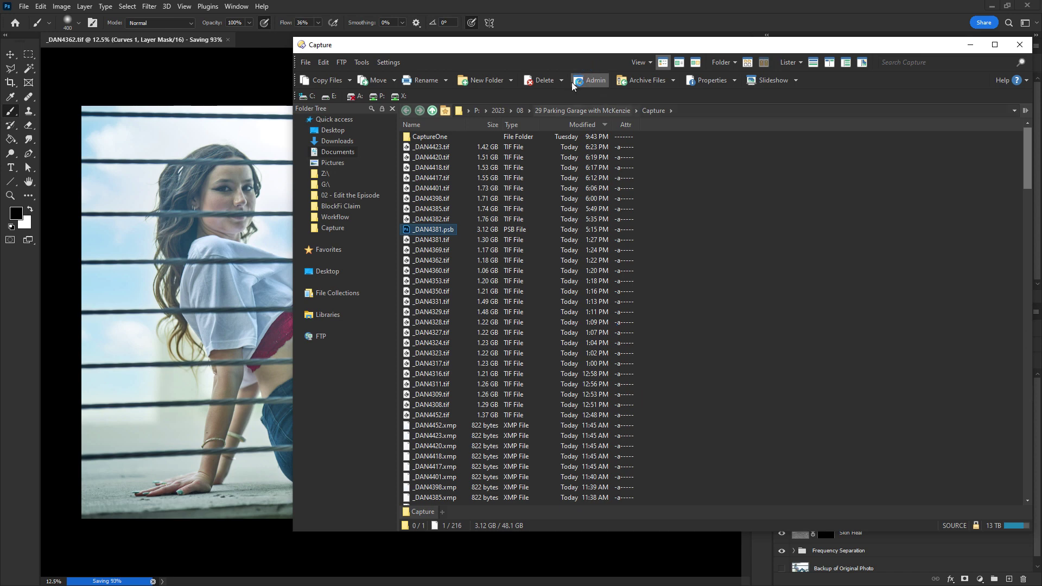